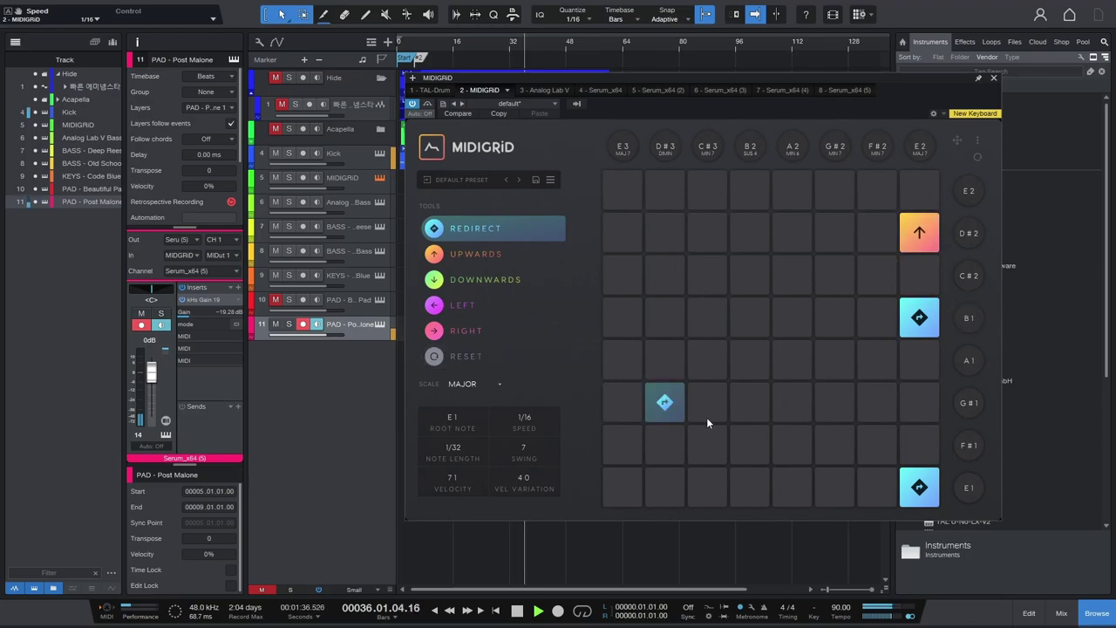
- Erase the redirect tile in the E2 column on the E1 row
click(475, 353)
click(923, 488)
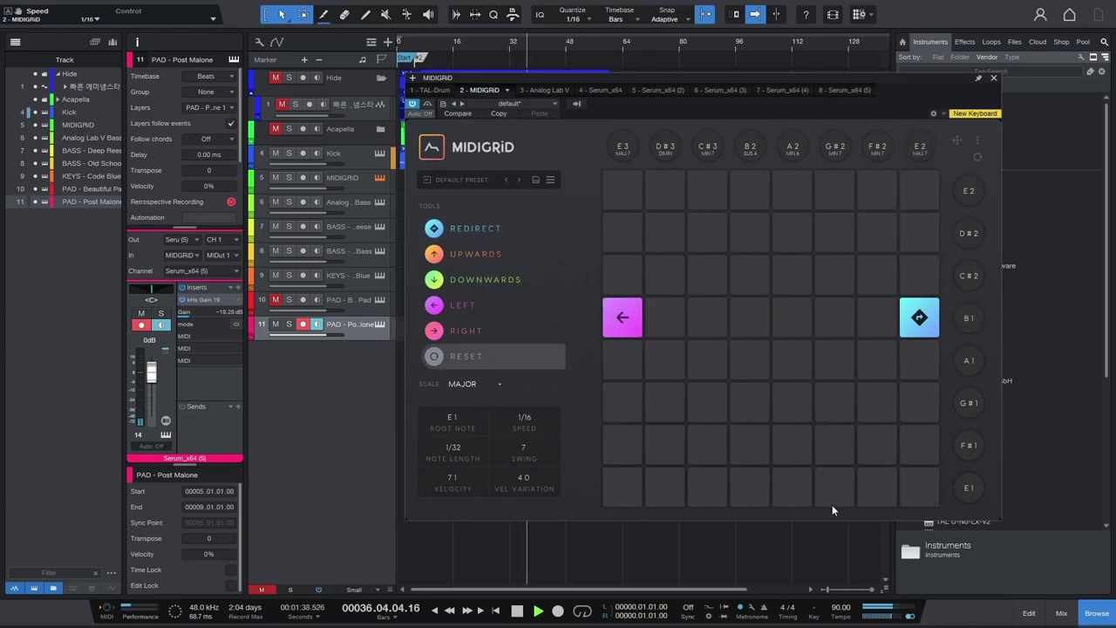
- Place upward tiles on the B1 row in the B2, G#2 and C#3 columns, and a left tile on the G#1 row
click(471, 254)
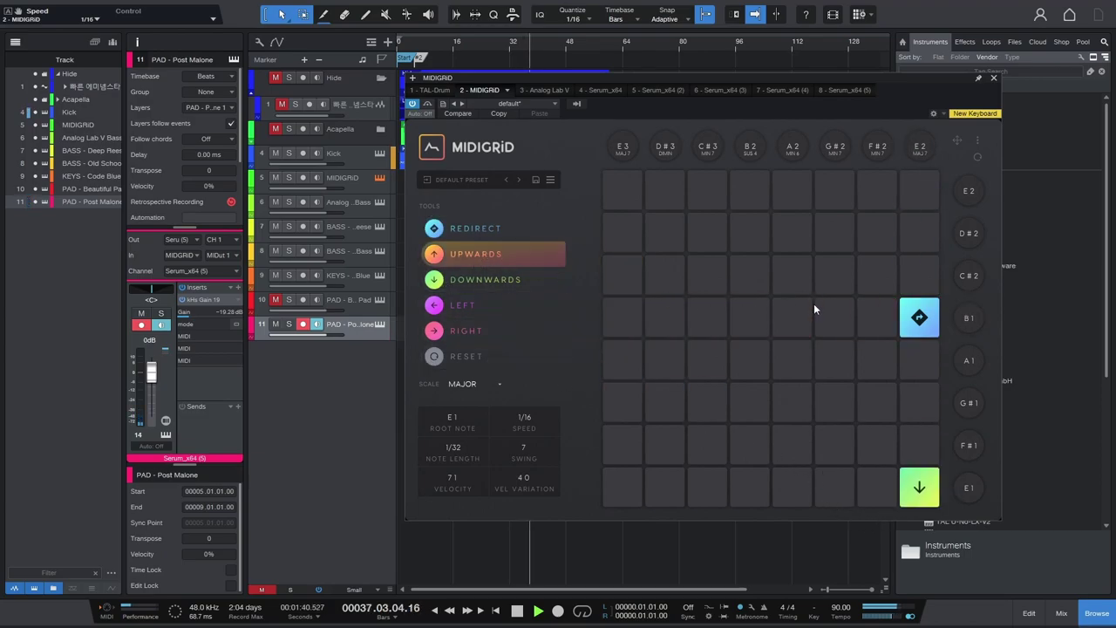
click(756, 314)
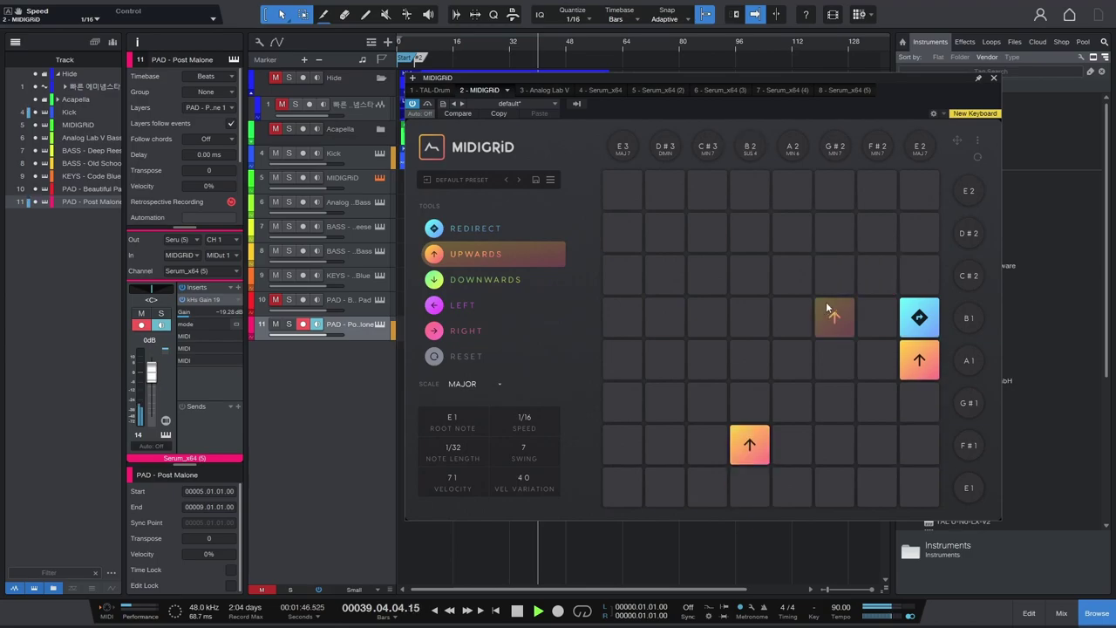
click(830, 302)
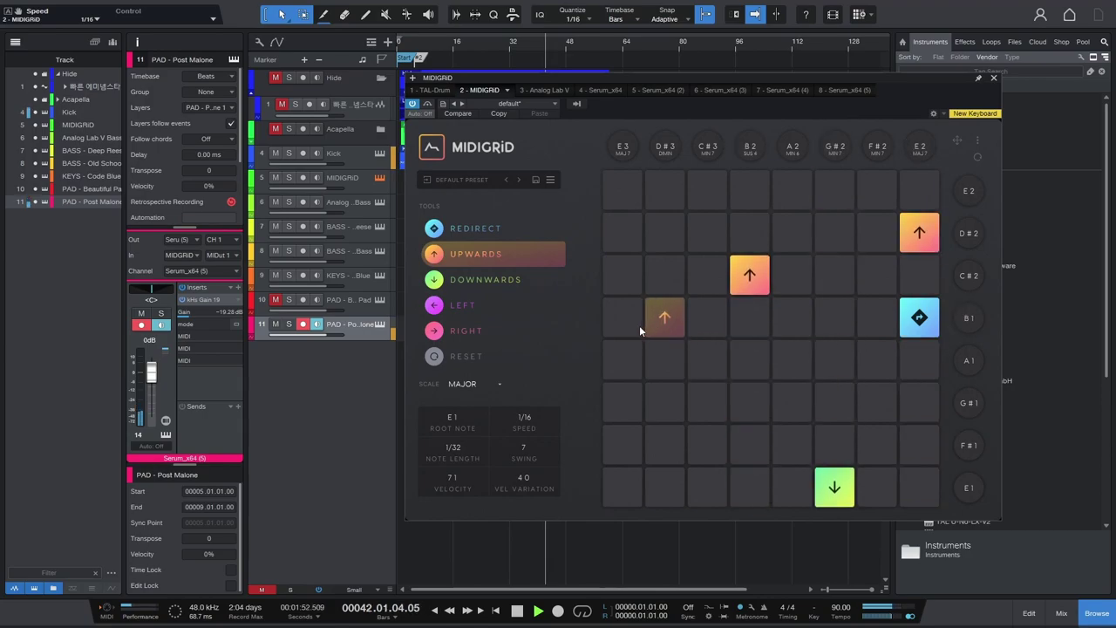
click(706, 329)
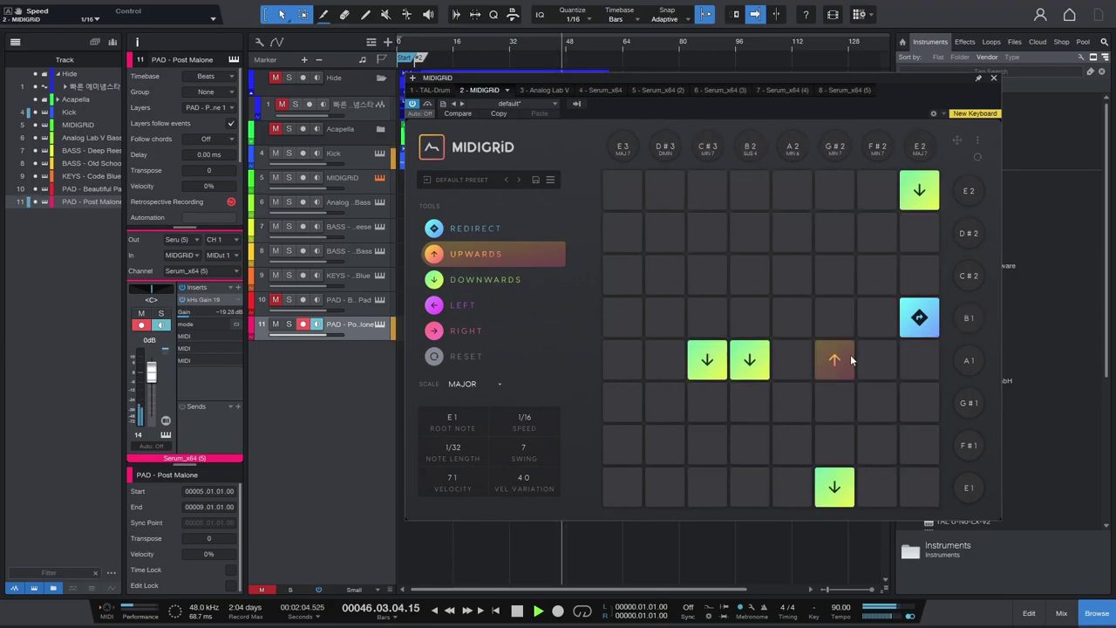
click(523, 304)
click(811, 399)
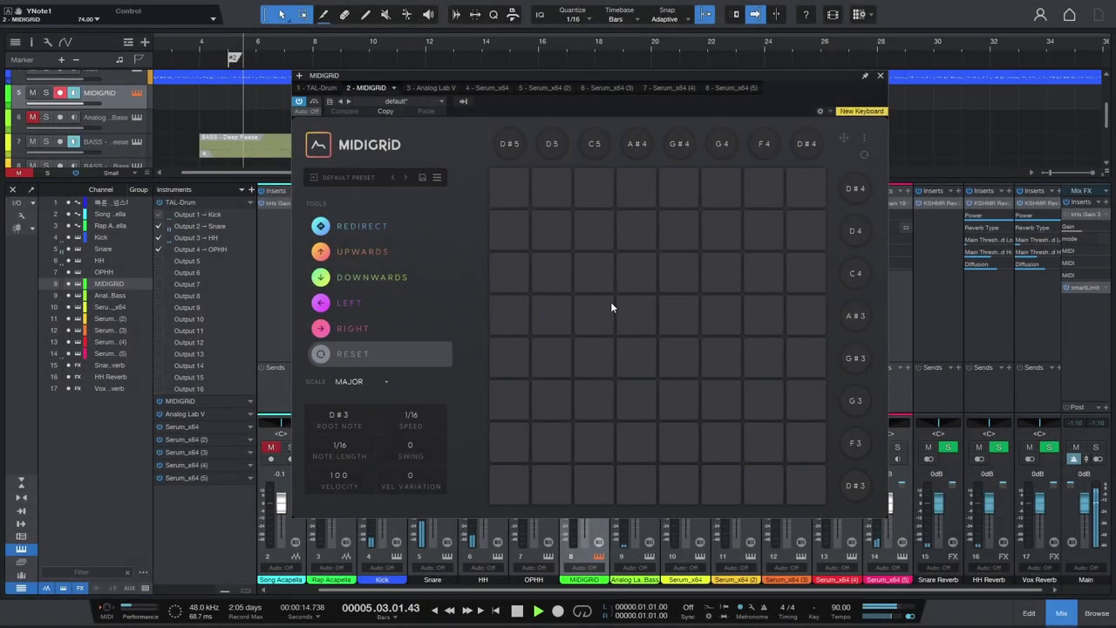
- Place downward tiles on the C4 row in the C5 and G#4 columns of the empty grid
click(367, 277)
click(594, 273)
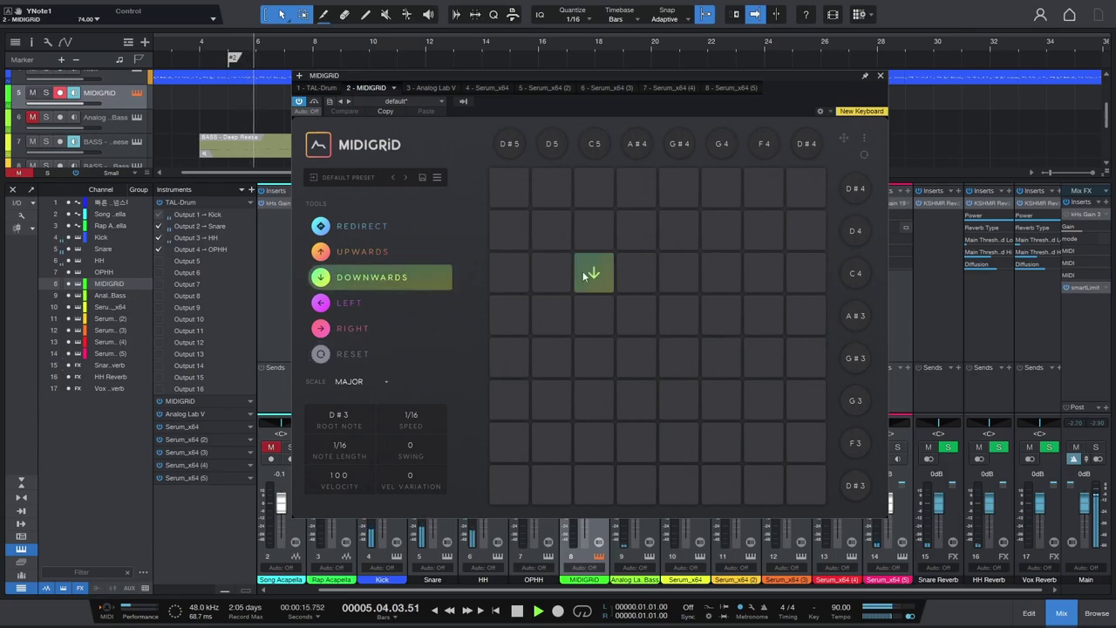
click(679, 315)
click(636, 443)
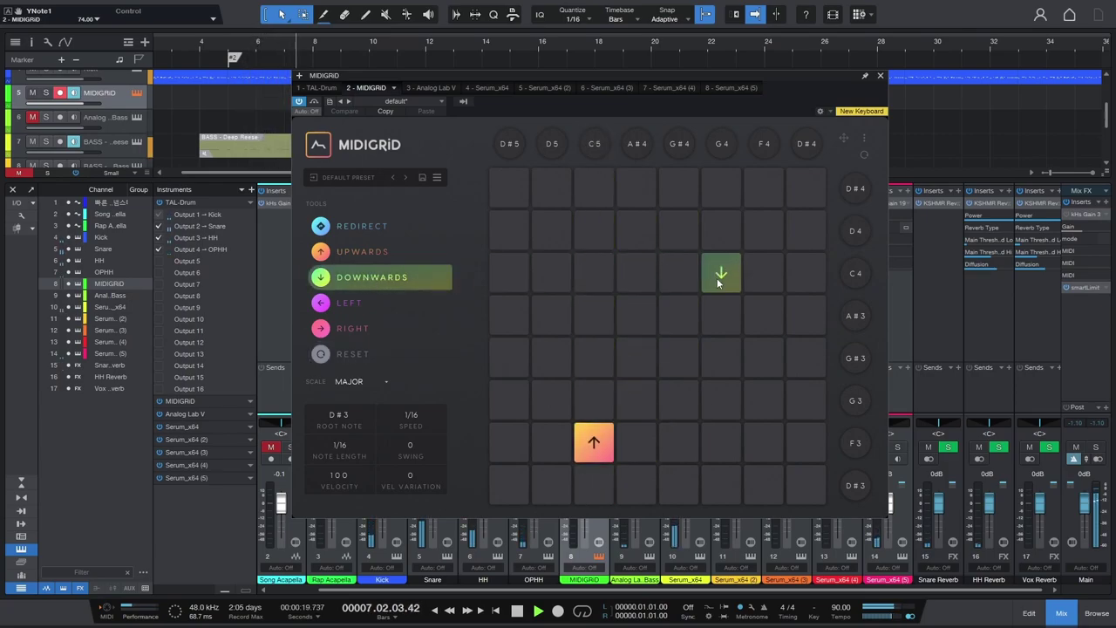
click(685, 262)
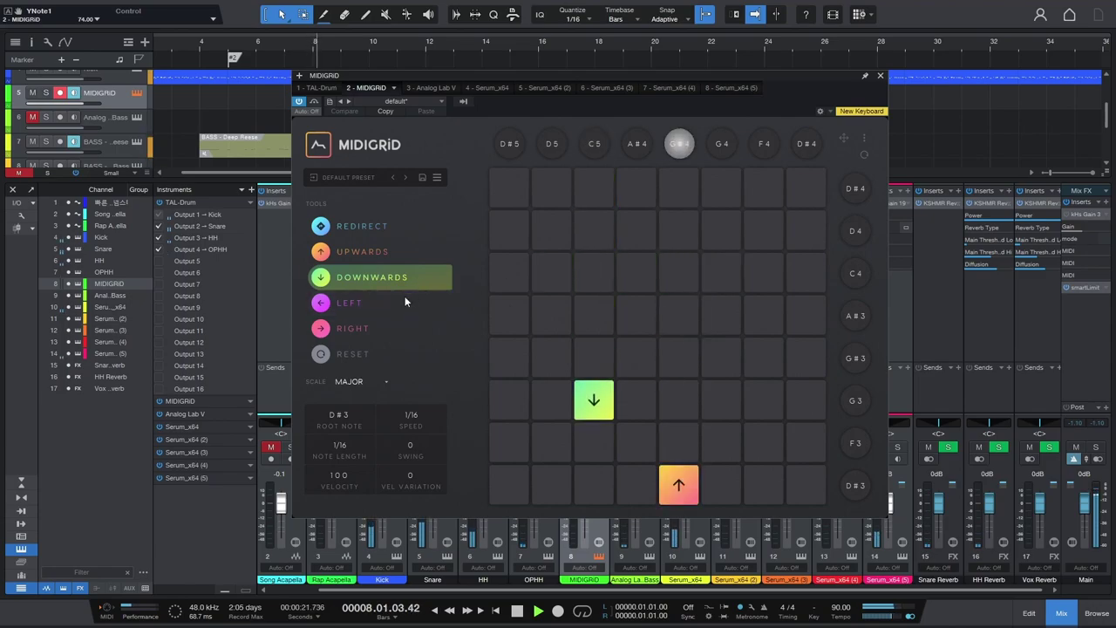
- Add an upward tile in the A#4 column and a left tile on the D4 row
click(399, 259)
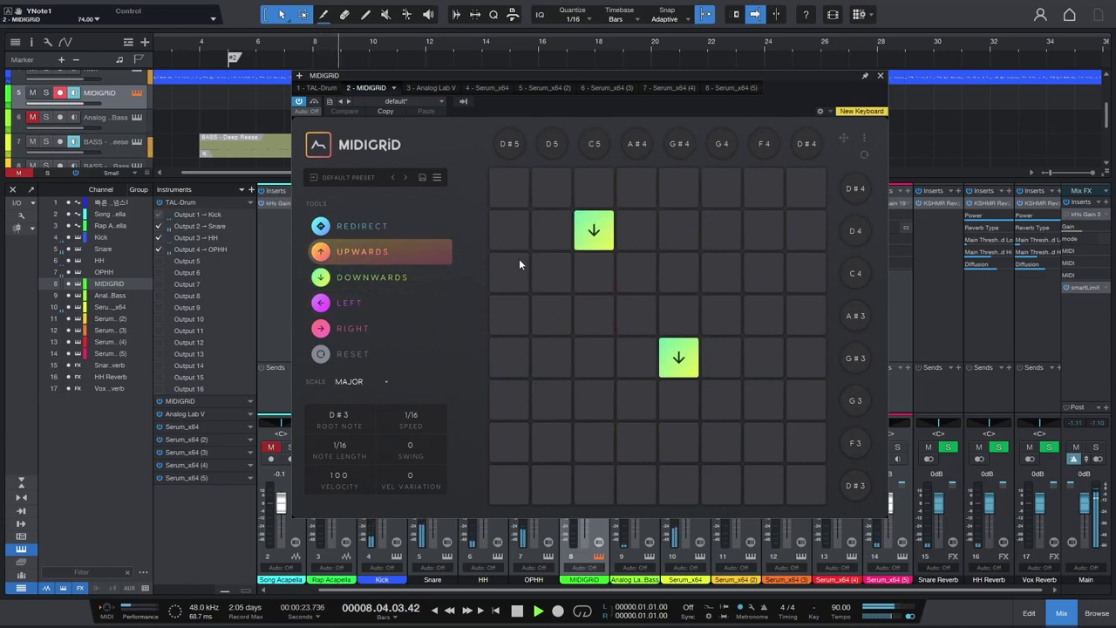
click(633, 250)
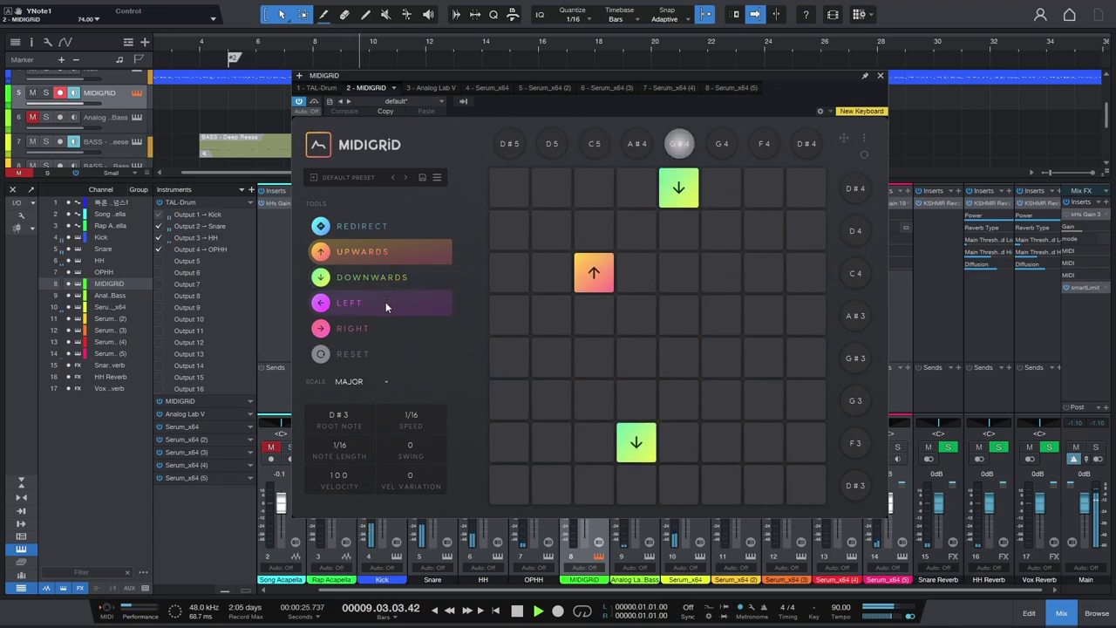
click(386, 302)
click(565, 281)
click(516, 278)
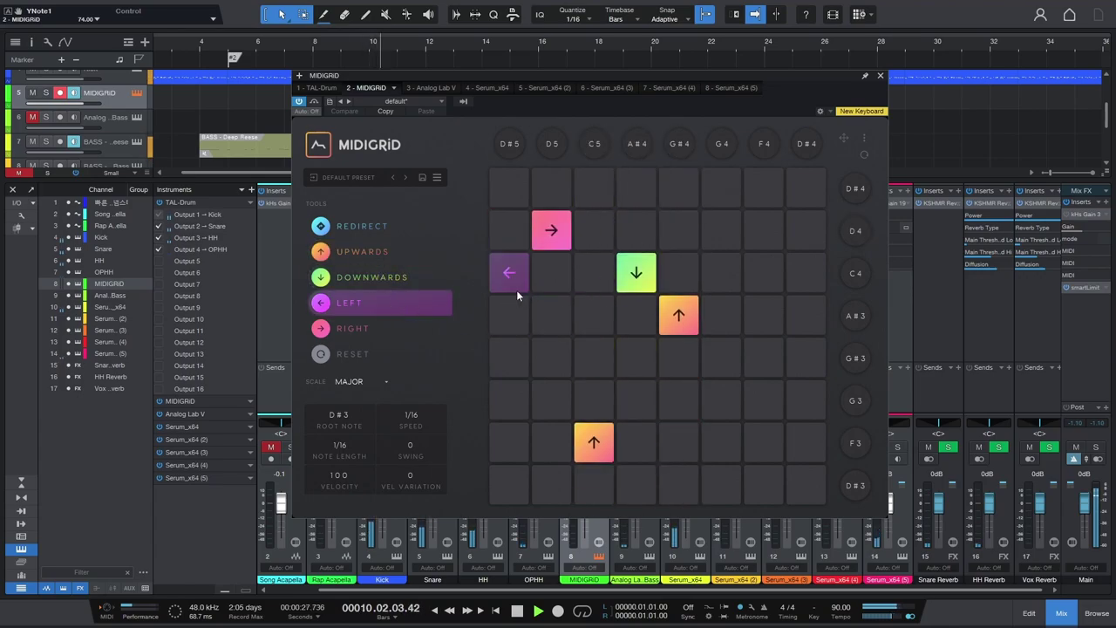
- Add a right tile on the G#3 row and another downward tile in the G#4 column
click(401, 330)
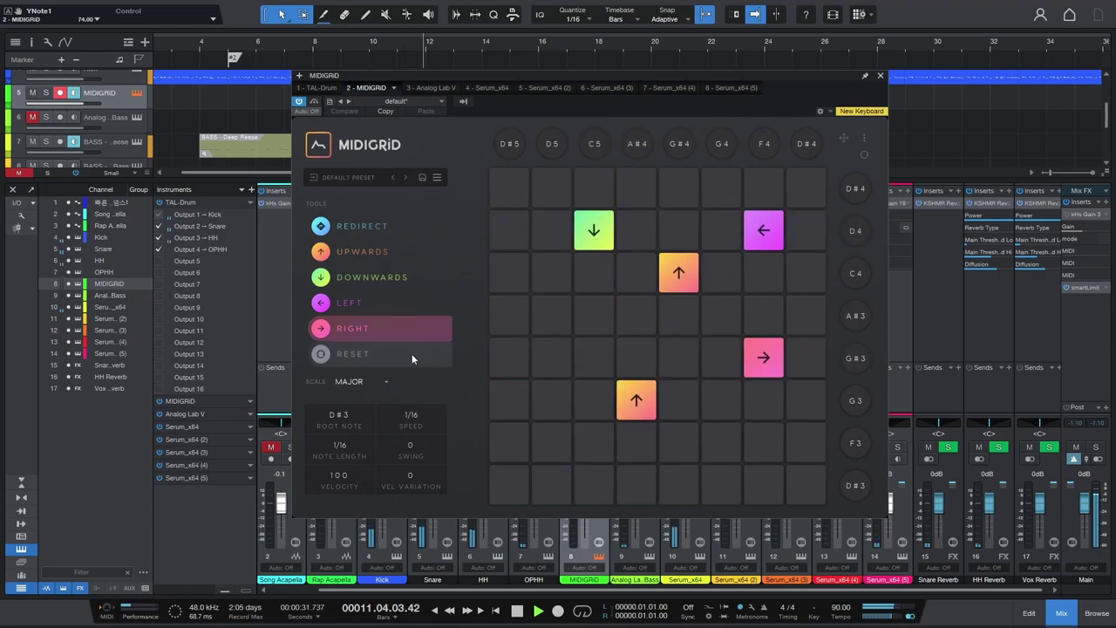
click(403, 280)
click(527, 307)
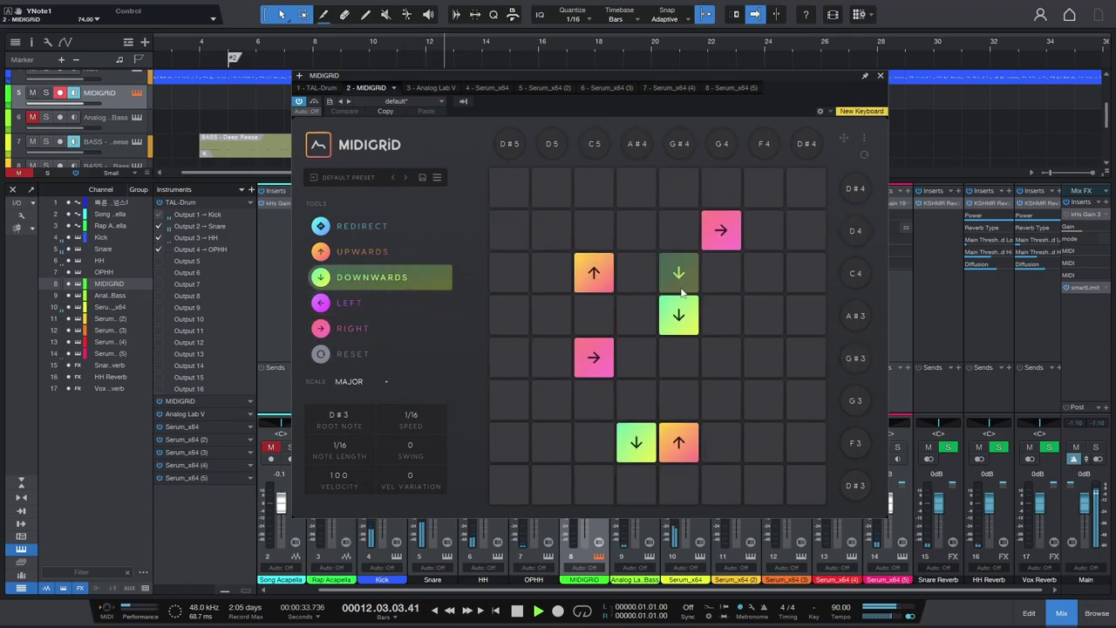
- Place a redirect tile in the A#4 column on the D4 row
click(398, 301)
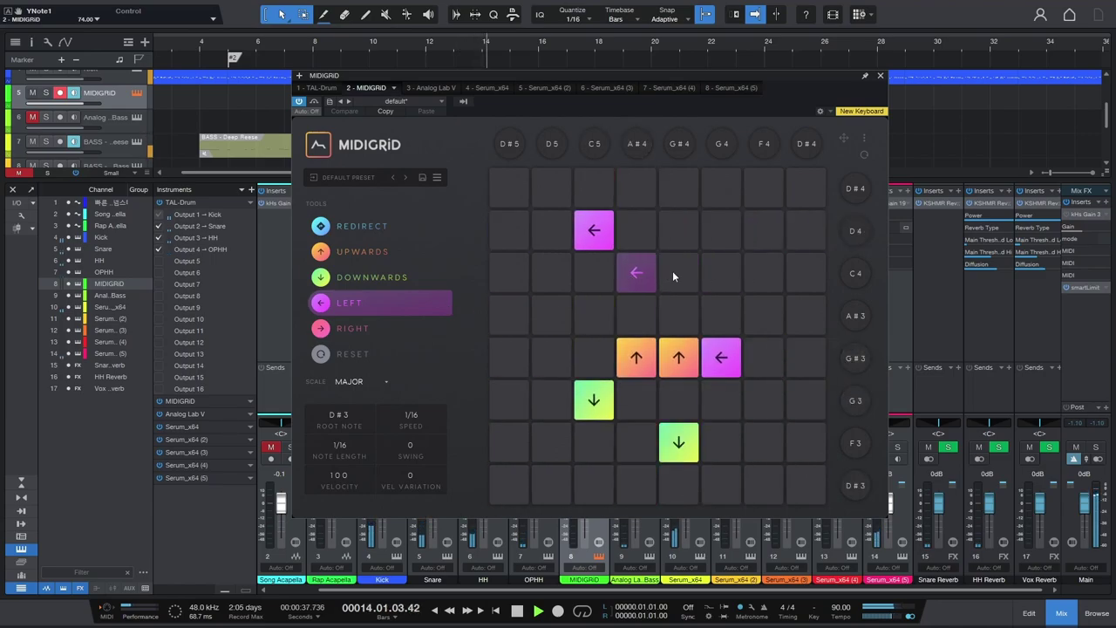
click(430, 227)
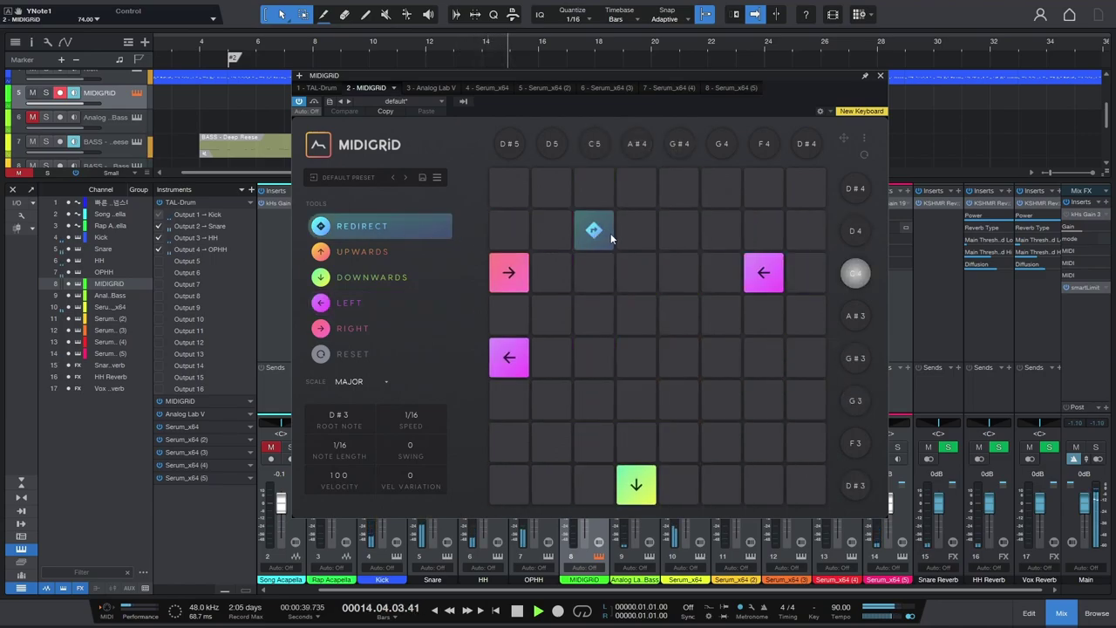
click(637, 230)
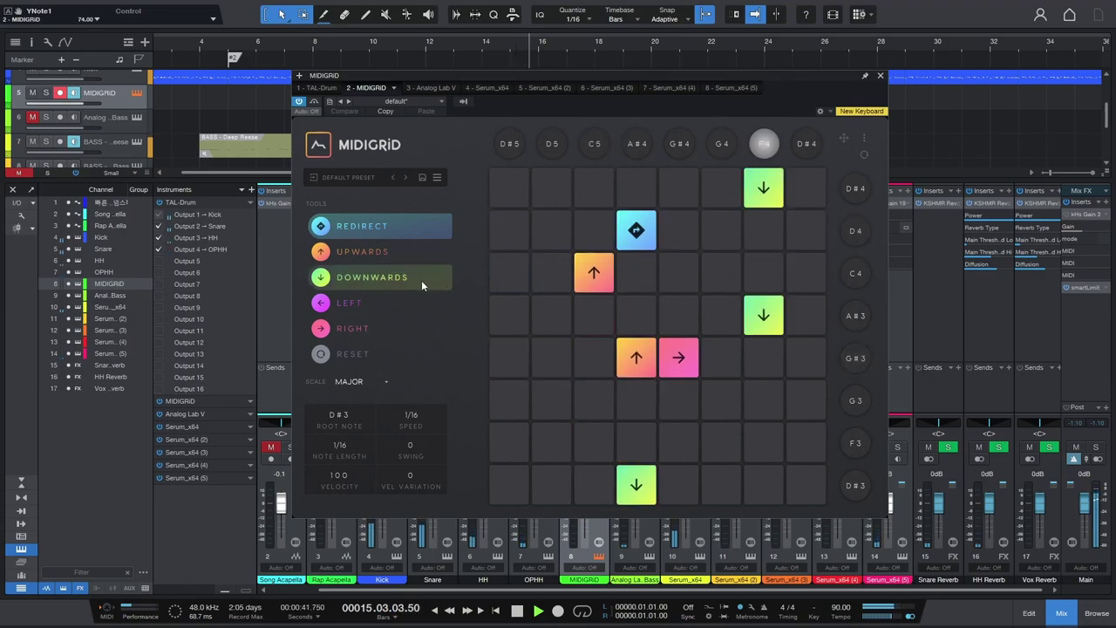
- Place a left tile in the G4 column on the F3 row
click(389, 331)
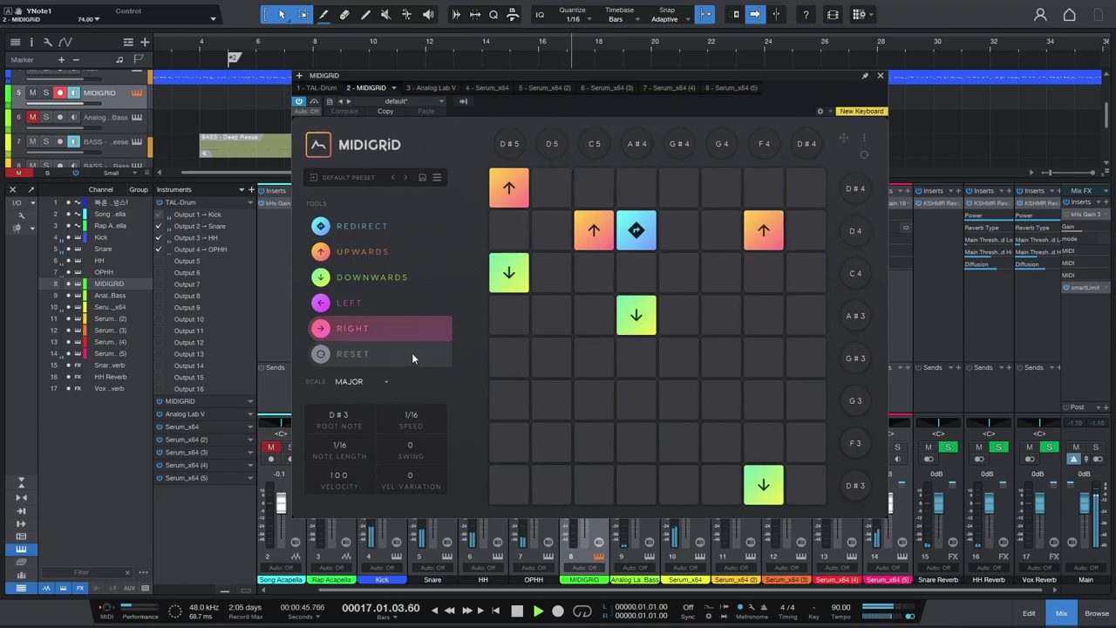
click(376, 354)
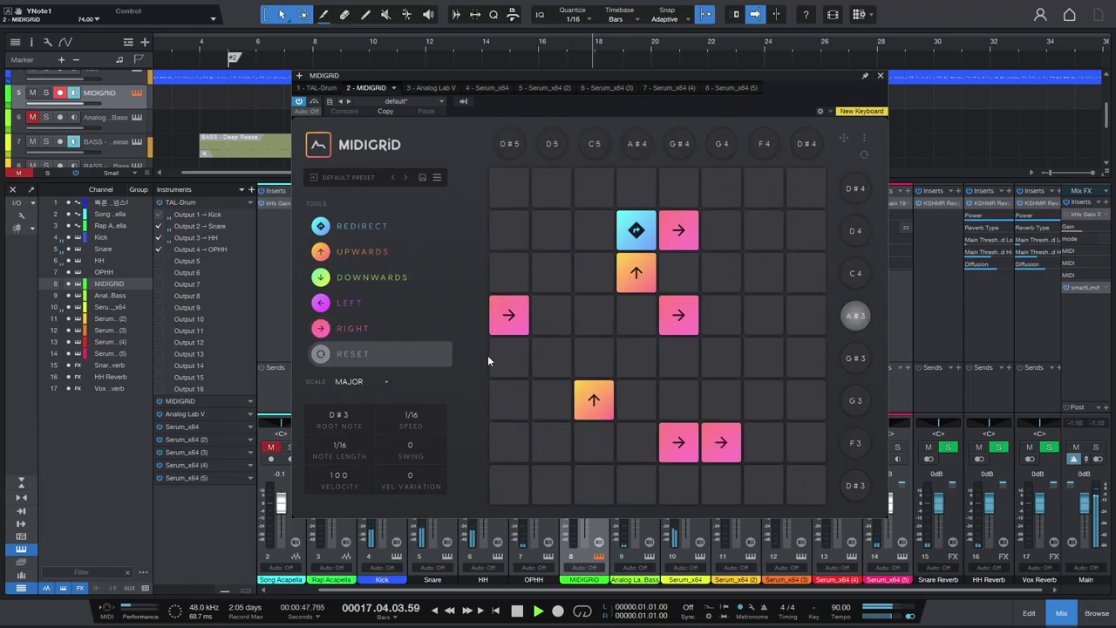
click(386, 302)
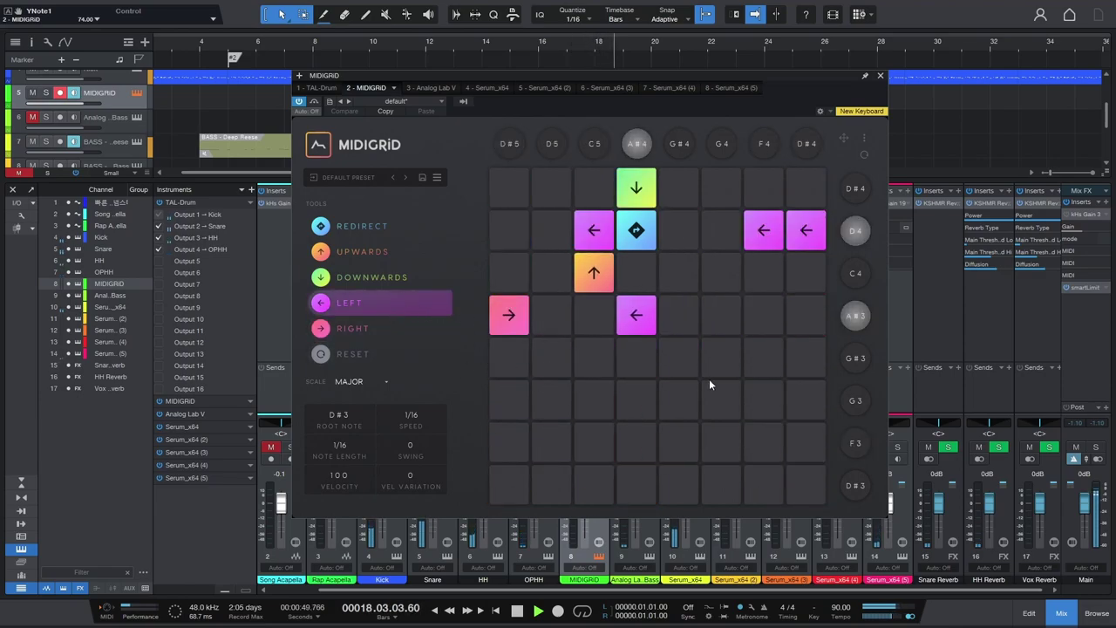
click(709, 431)
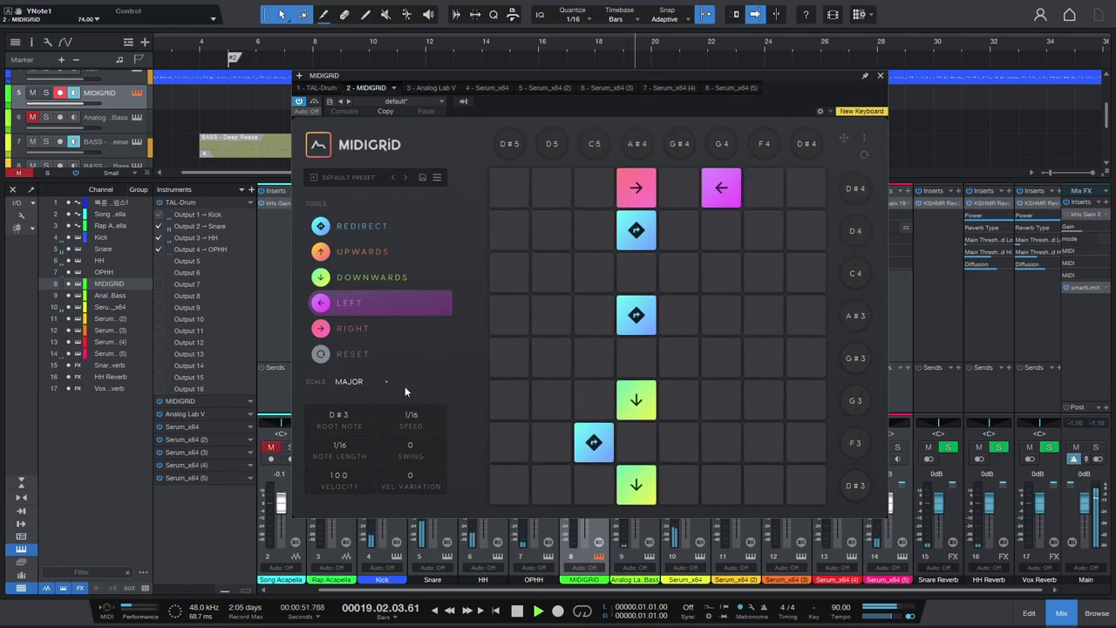
click(394, 332)
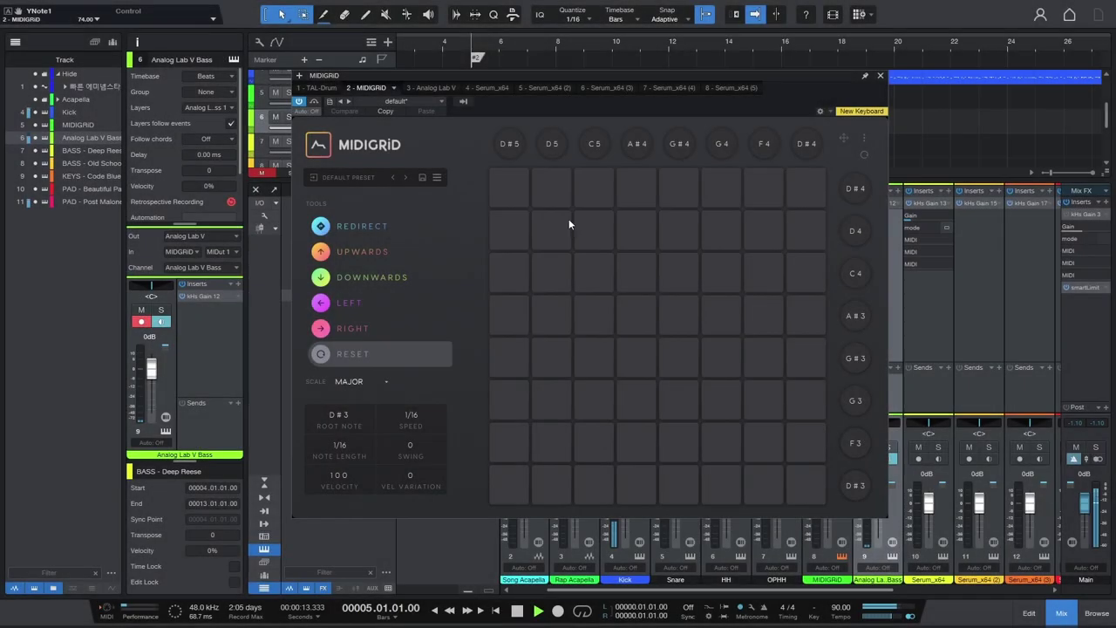
- Place upward tiles in the C5 and A#4 columns and a redirect tile in the G#4 column on the A#3 row
click(449, 255)
click(577, 271)
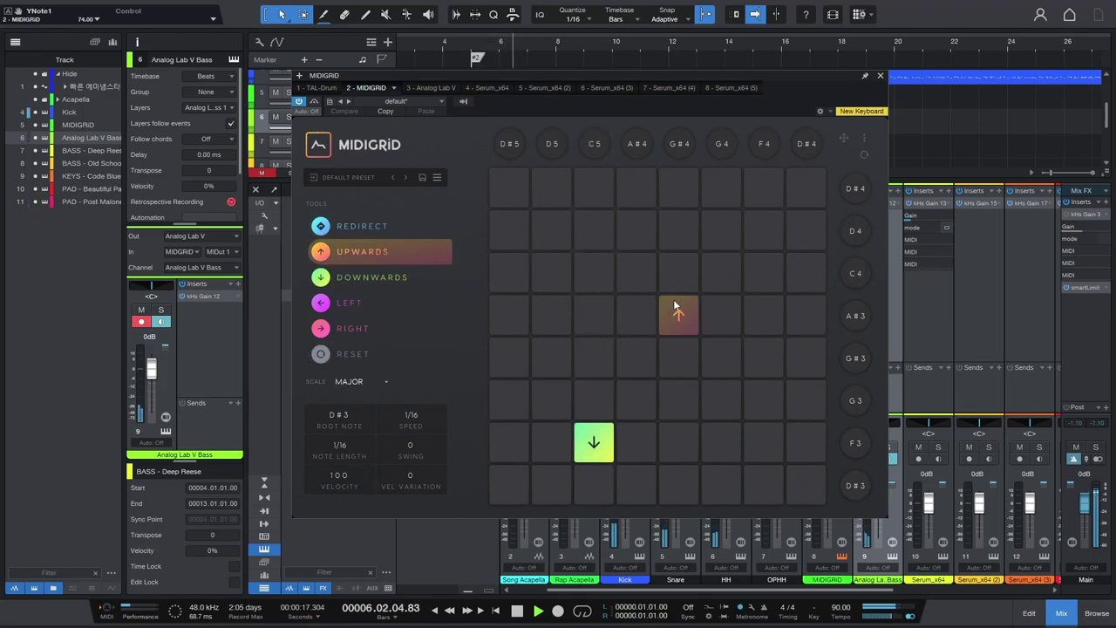
click(688, 275)
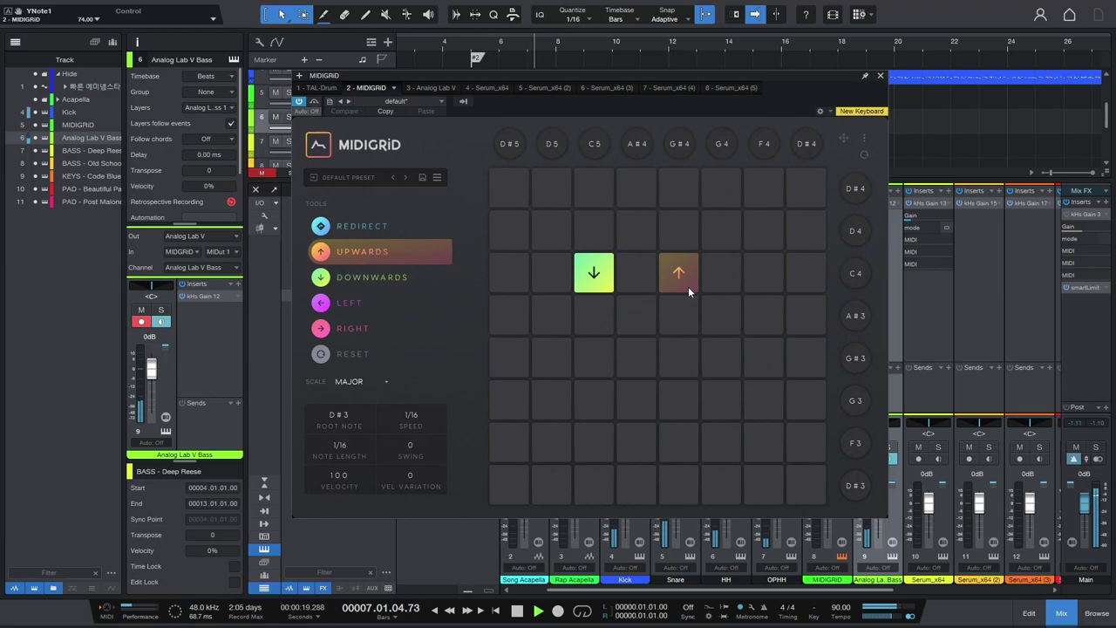
click(675, 234)
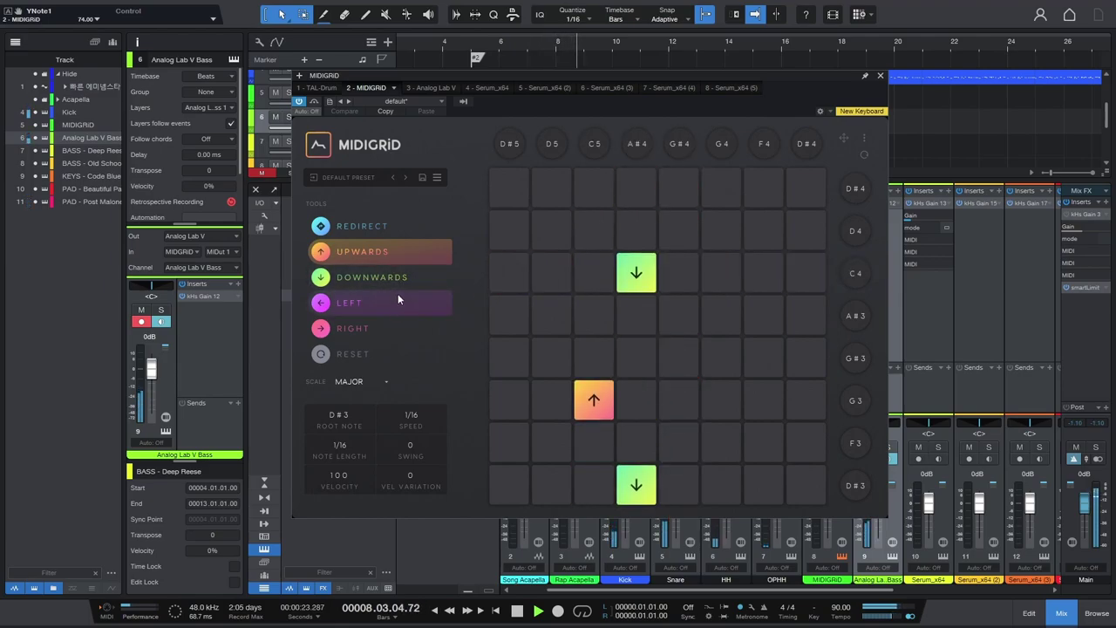
click(393, 229)
click(680, 314)
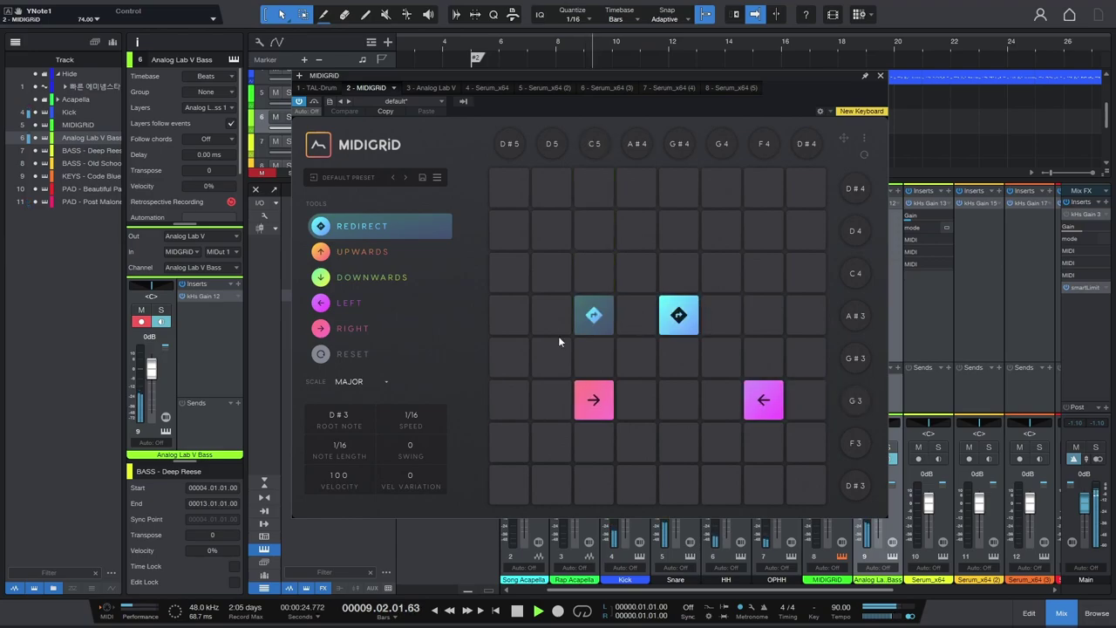
- Add a right tile in the G4 column on the C4 row and a left tile in the D5 column on the G#3 row
click(400, 300)
click(409, 328)
click(731, 273)
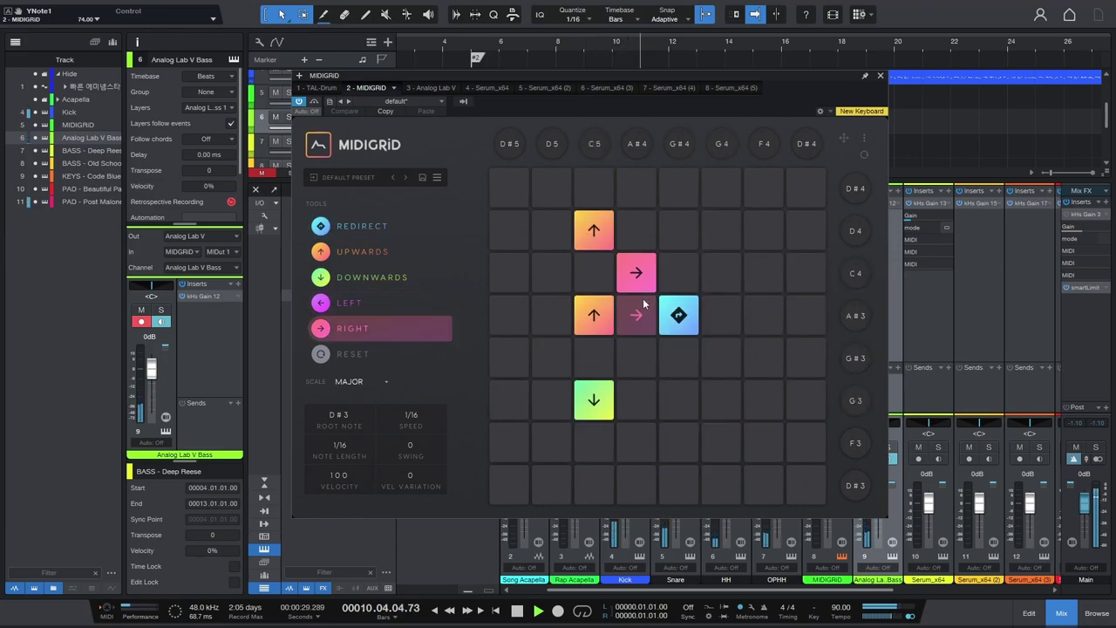
click(404, 299)
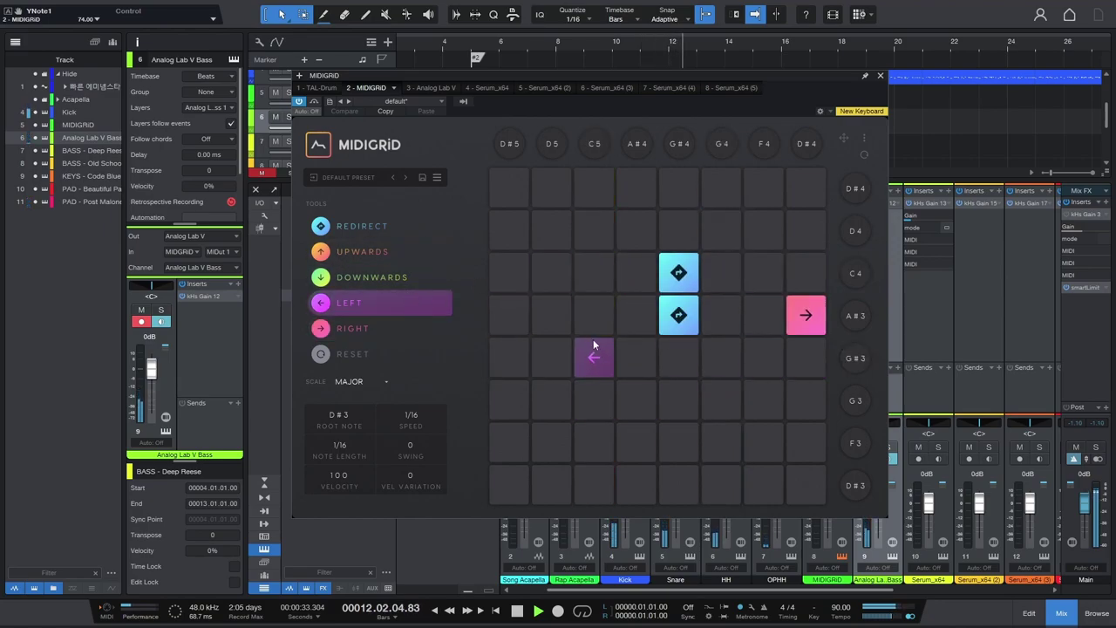
click(552, 357)
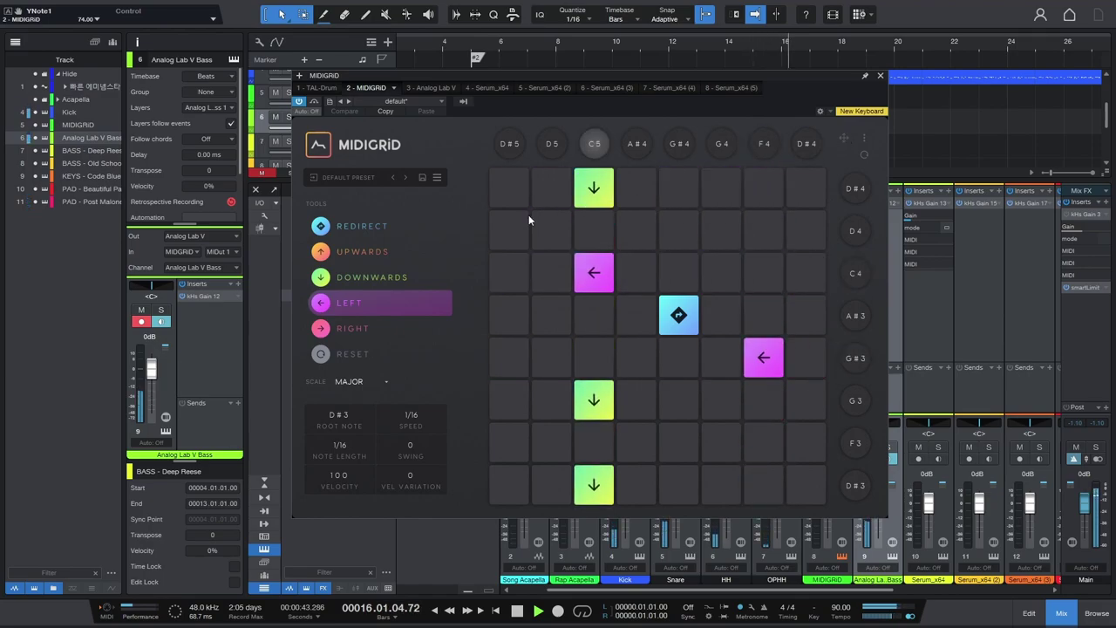
- Place downward tiles along the D#4 row in the D#5, D5, G4 and D#4 columns
click(432, 276)
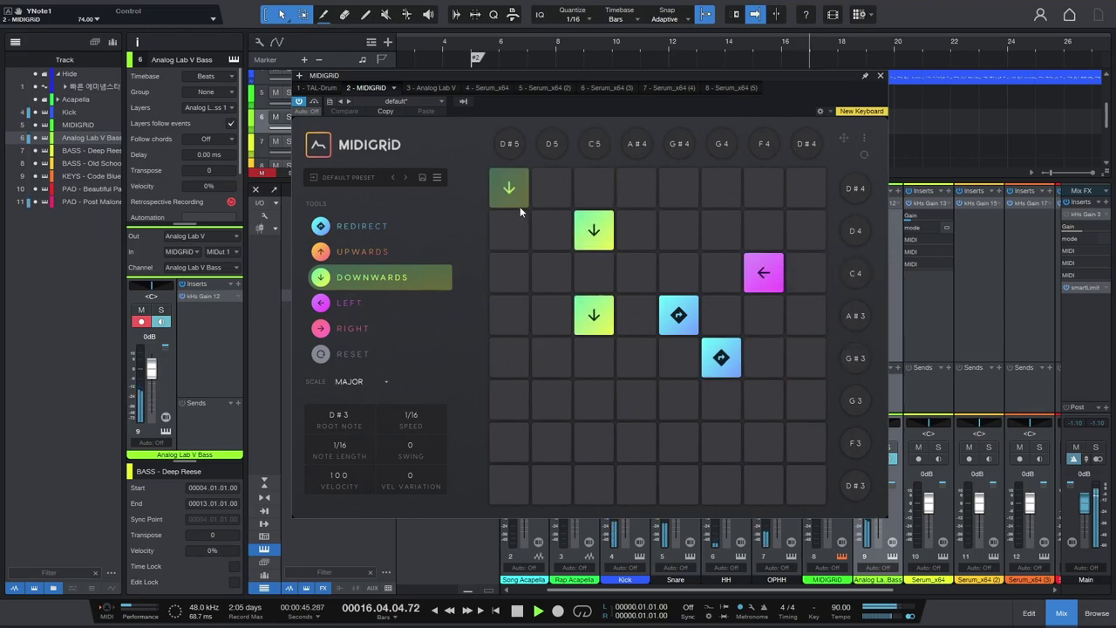
click(553, 190)
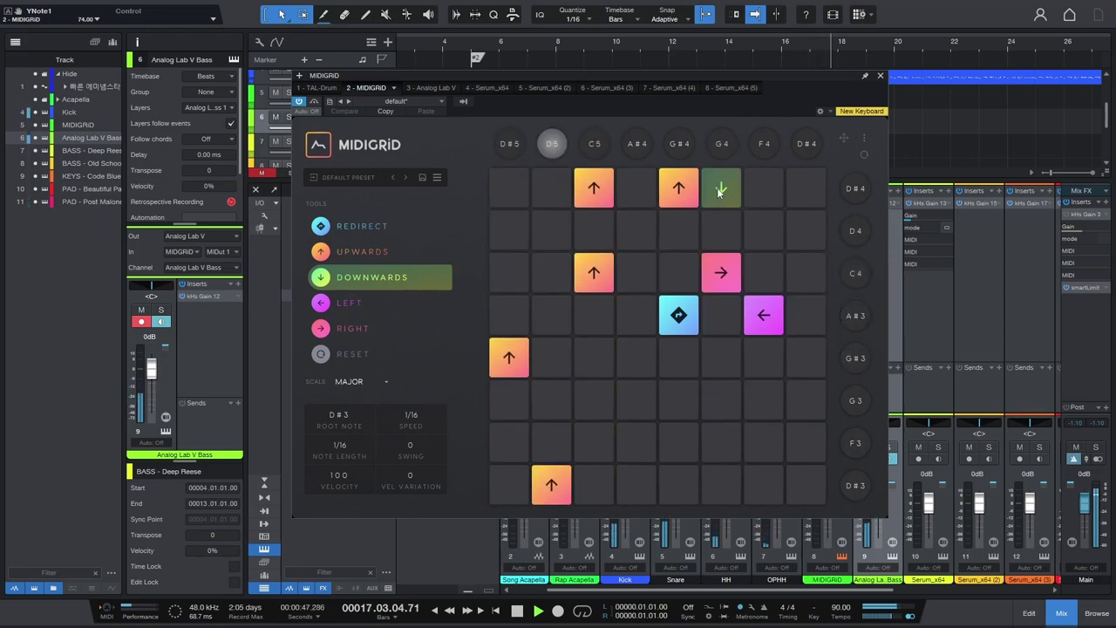
click(723, 191)
click(797, 193)
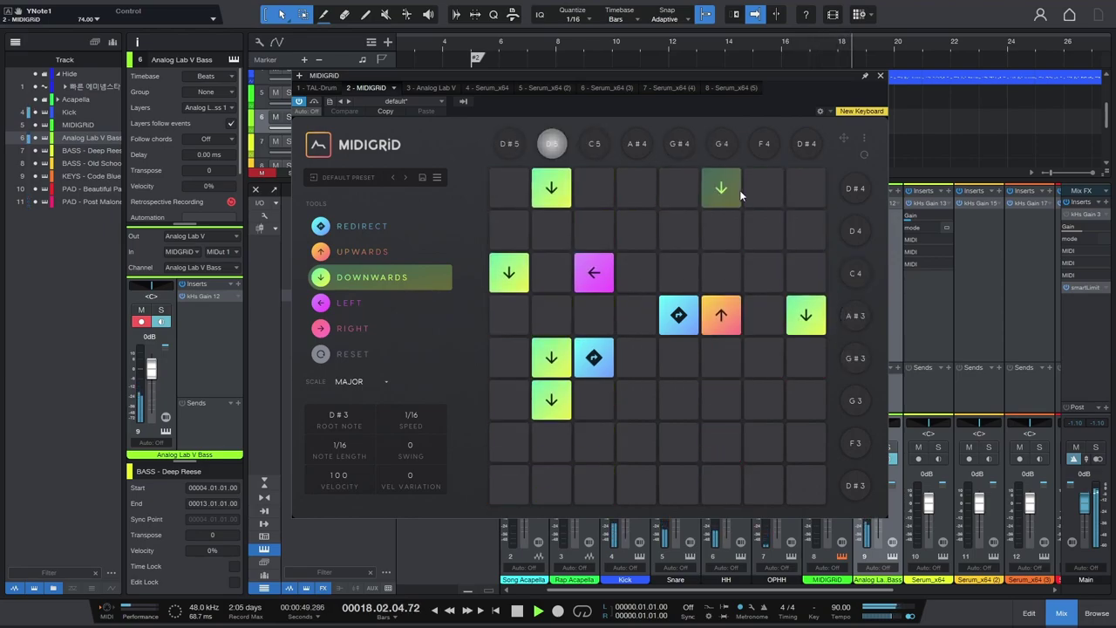
click(680, 188)
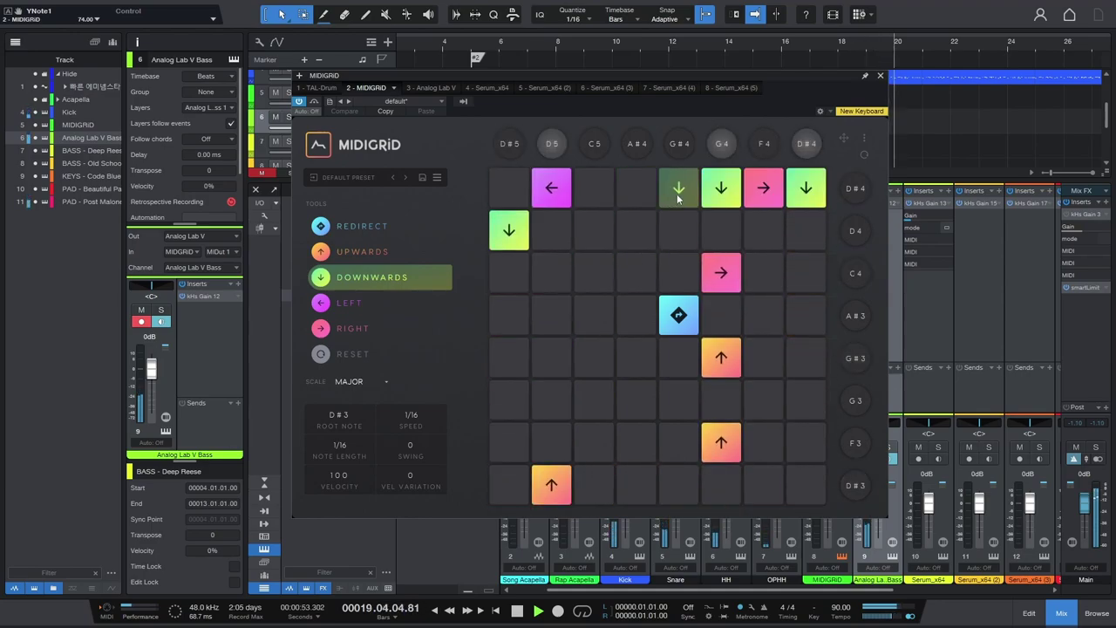
- Add a downward tile in the A#4 column on the A#3 row and a redirect tile in the D5 column on the G3 row
click(626, 302)
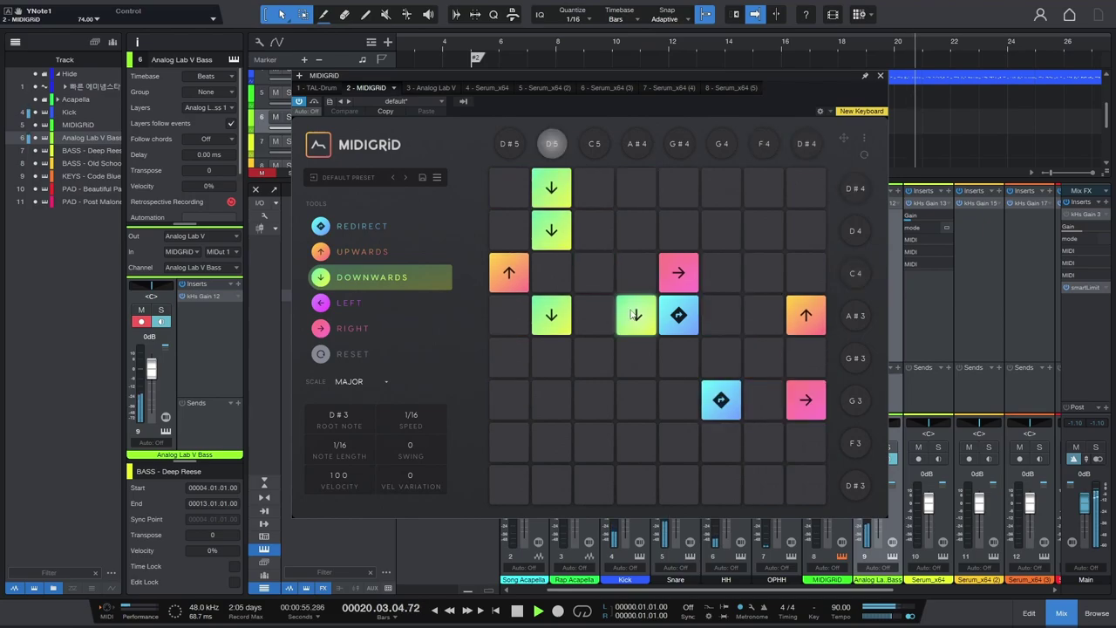
click(400, 222)
click(551, 400)
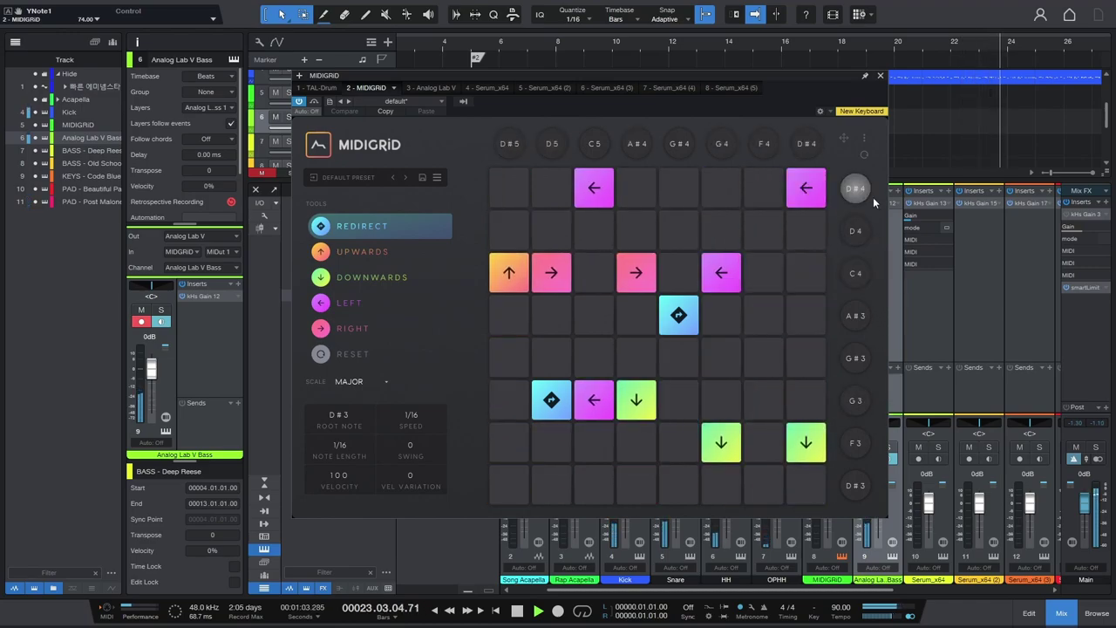
- Set the MIDI export length to 4 bars and clear all tiles from the grid
click(865, 138)
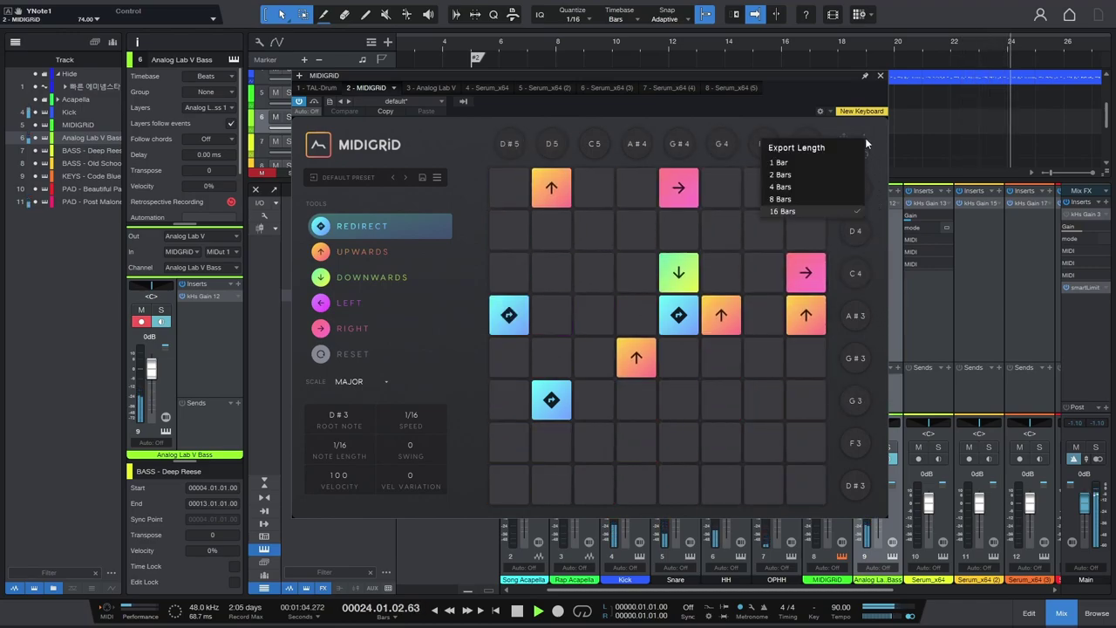
click(850, 187)
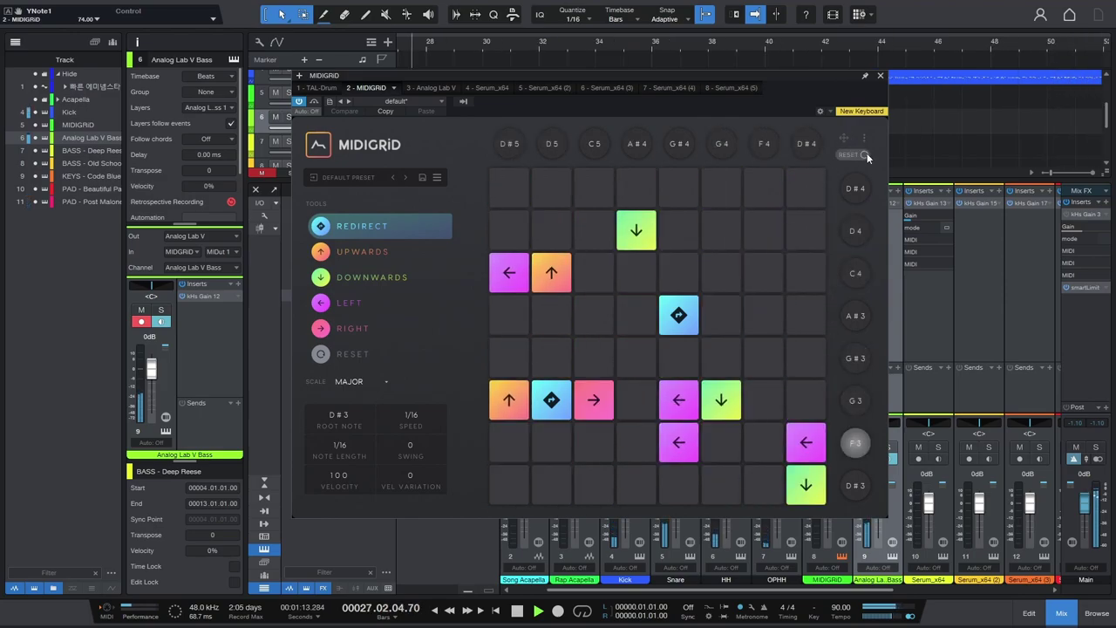
click(865, 154)
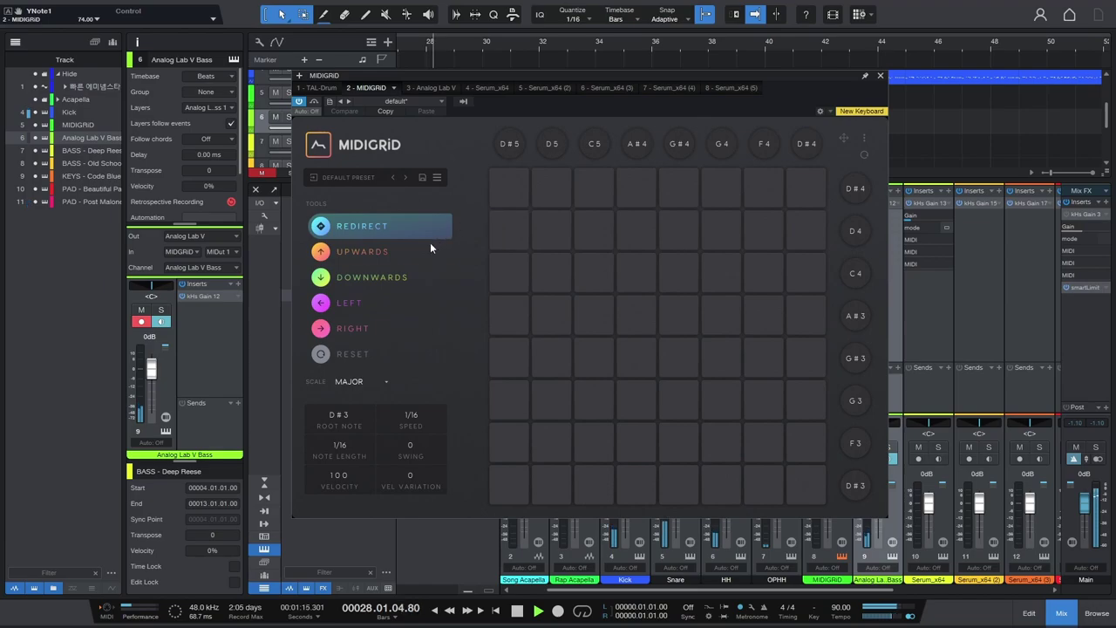
- Place upward tiles along the C4 row in the D5, A#4 and G4 columns
click(392, 253)
click(543, 270)
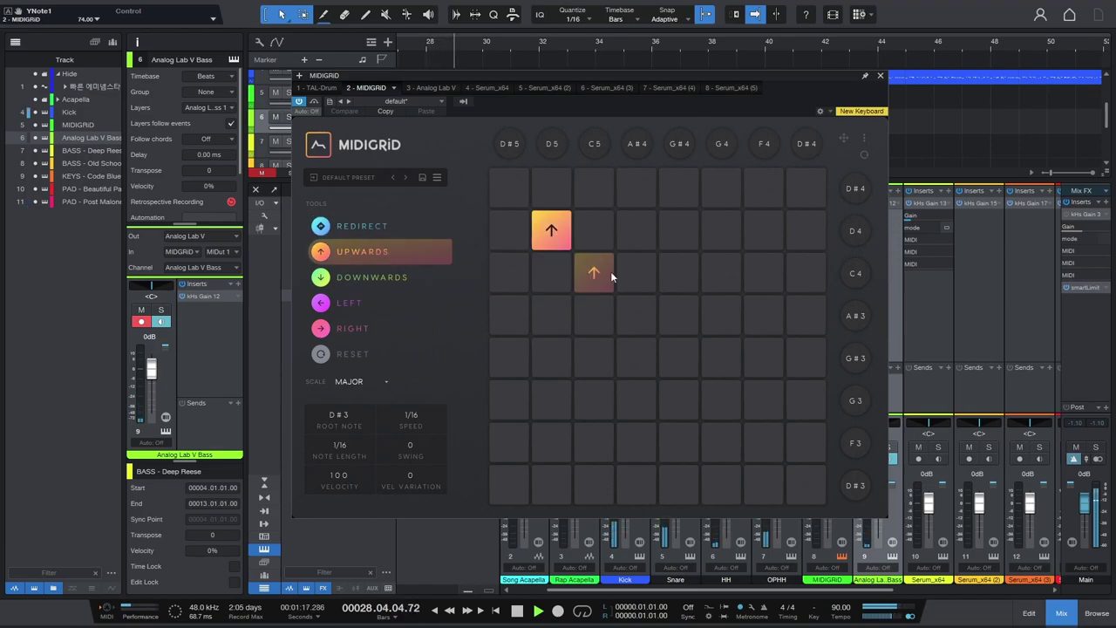
click(633, 272)
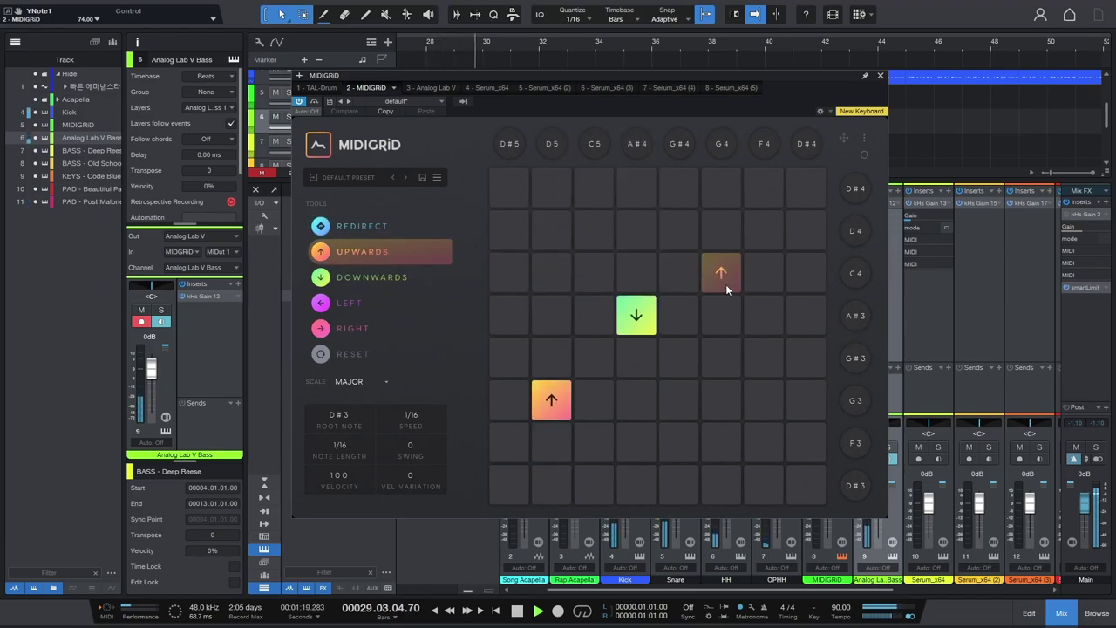
click(727, 284)
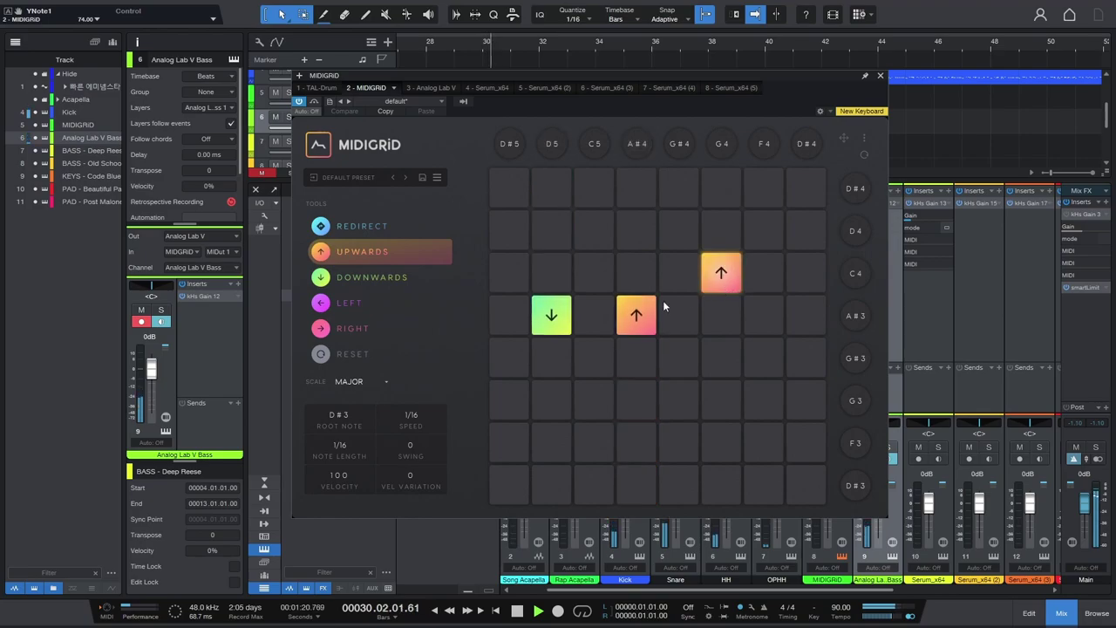
- Set the scale to Dorian with root note C#3, speed 1/8T and note length 1/32
click(385, 383)
click(387, 407)
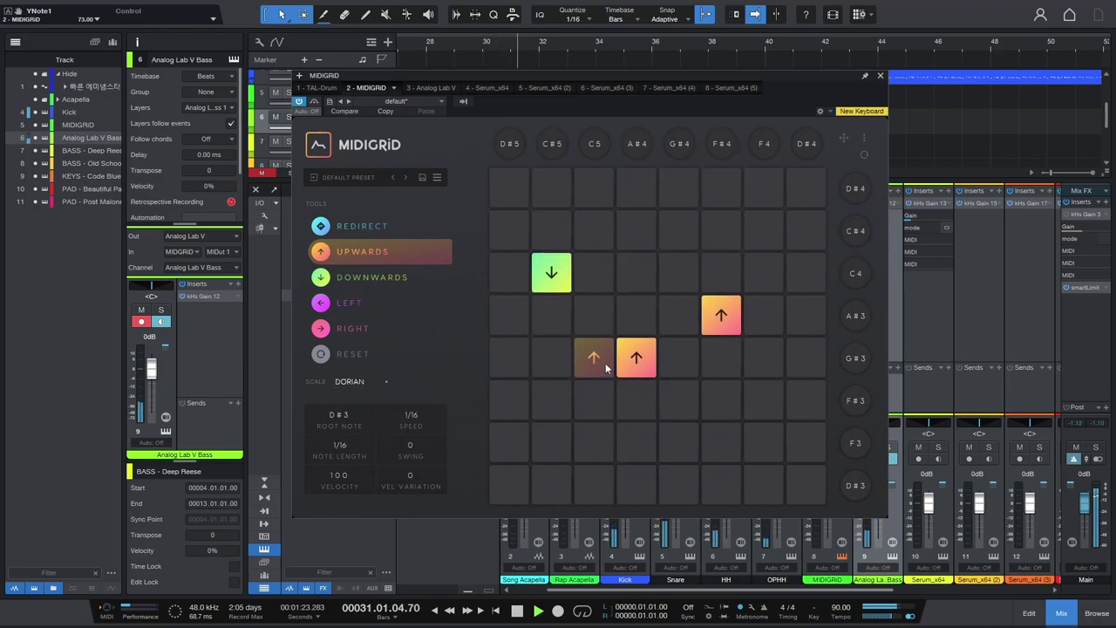
drag(366, 425, 346, 423)
drag(413, 412, 419, 400)
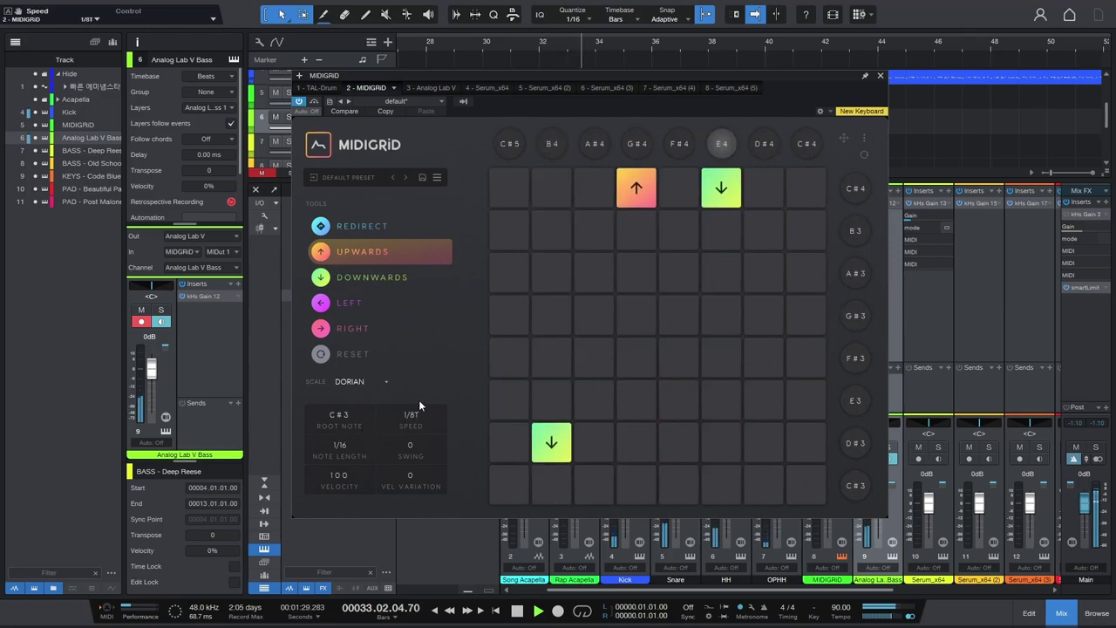
drag(367, 447, 344, 511)
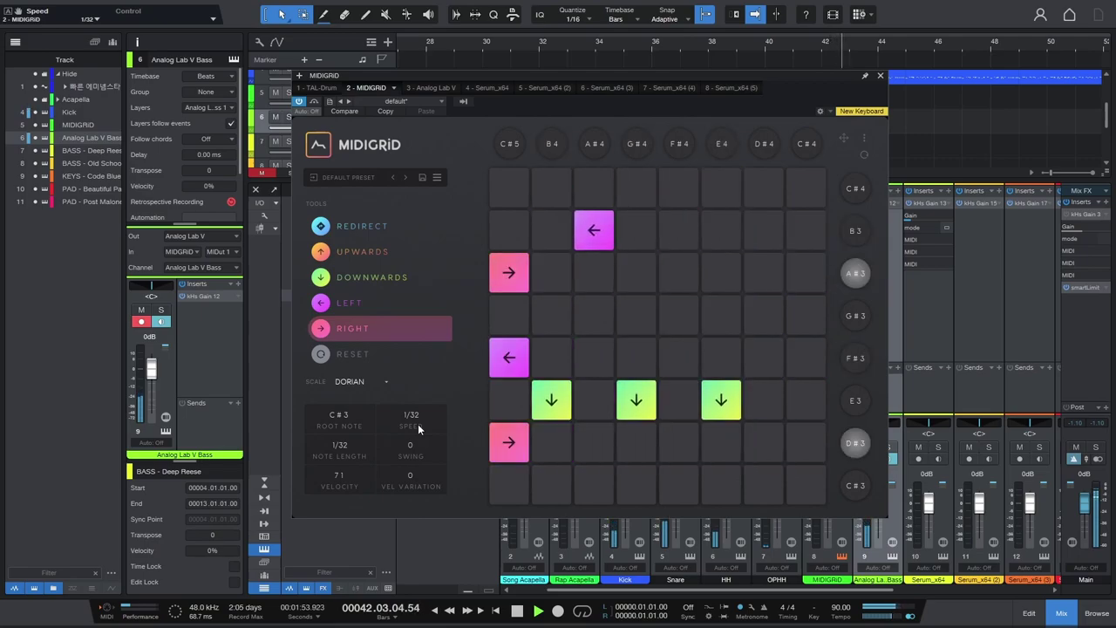
- Try to add a redirect tile in the G#4 column on the F#3 row, and close the plugin window
click(392, 229)
click(636, 358)
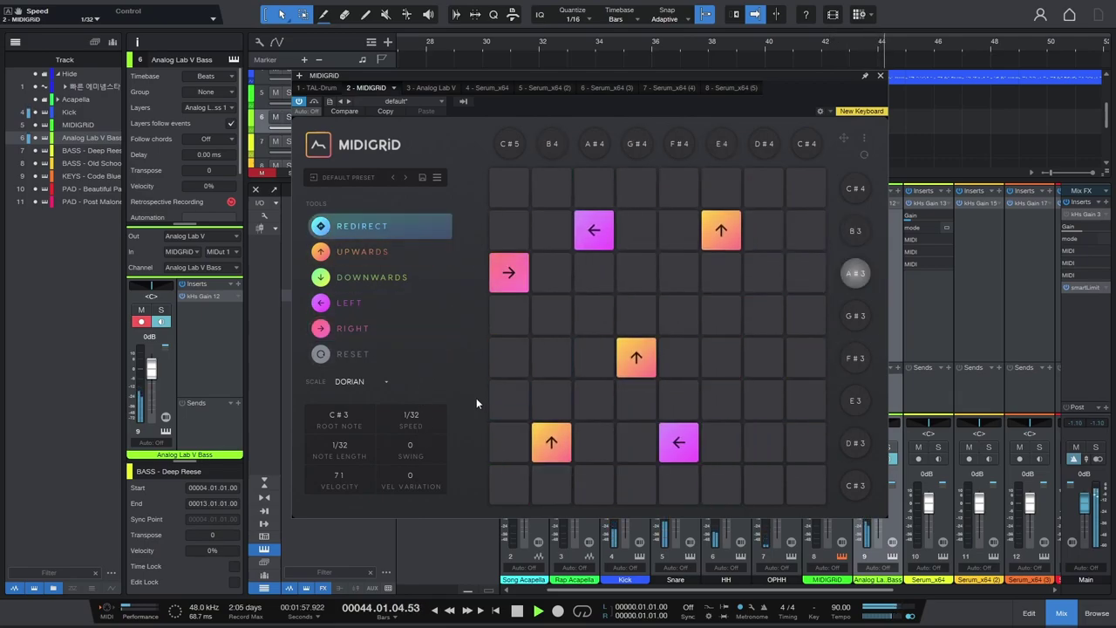
click(394, 278)
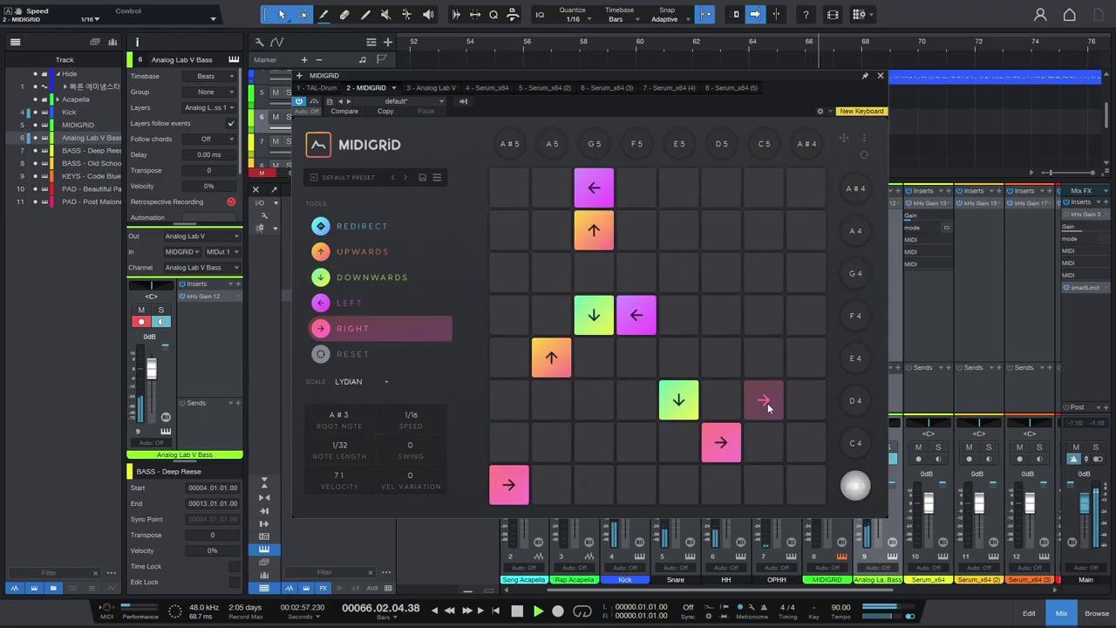
click(881, 77)
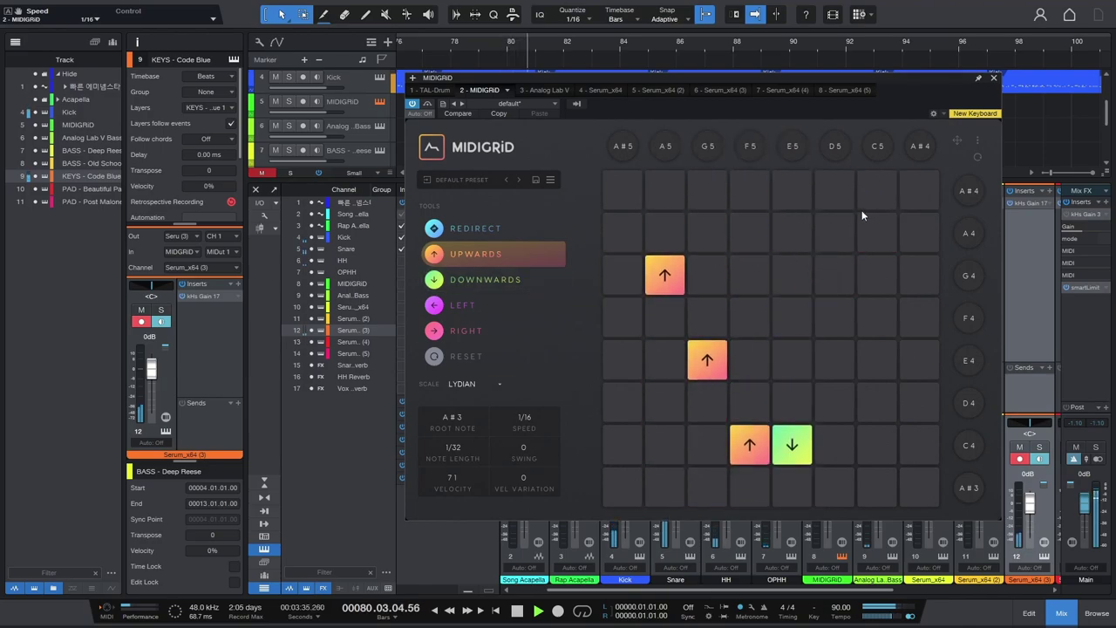
- Add upward tiles in the D5 and C5 columns on the A#4 row and in the A#4 column on the A4 row
click(840, 186)
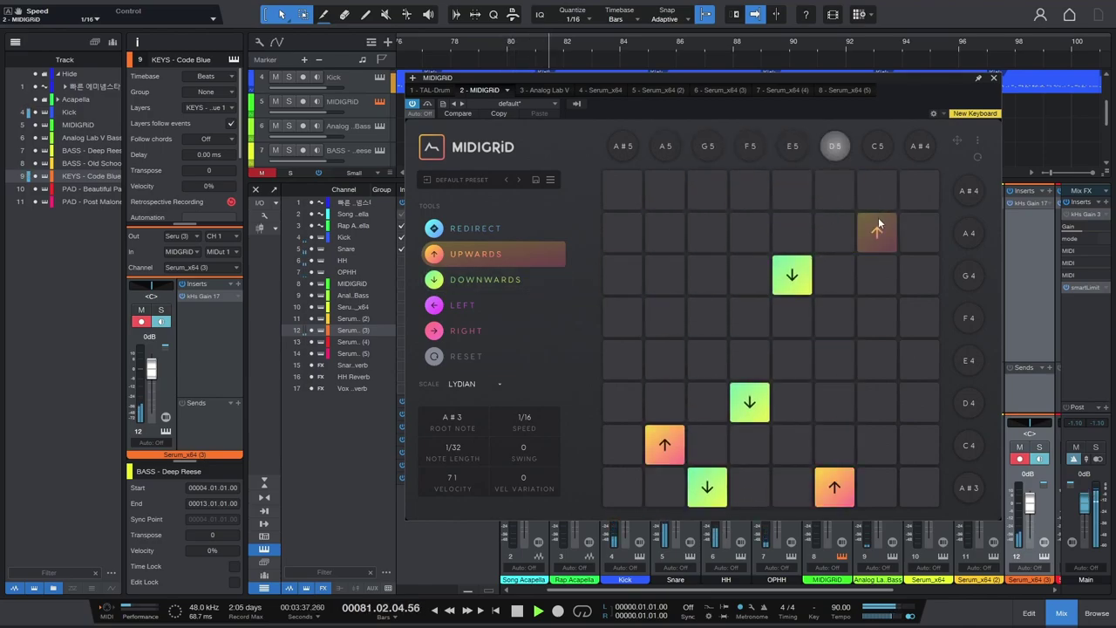
click(888, 192)
click(912, 235)
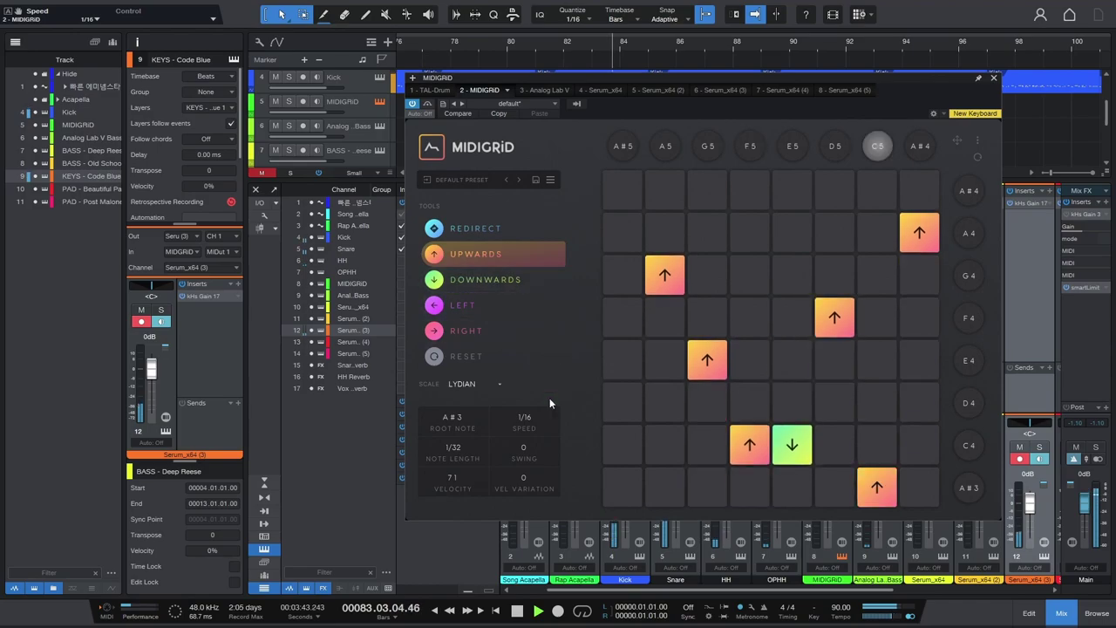
- Set the swing to 7 and the velocity variation to 40
drag(527, 451, 541, 427)
drag(533, 480, 544, 426)
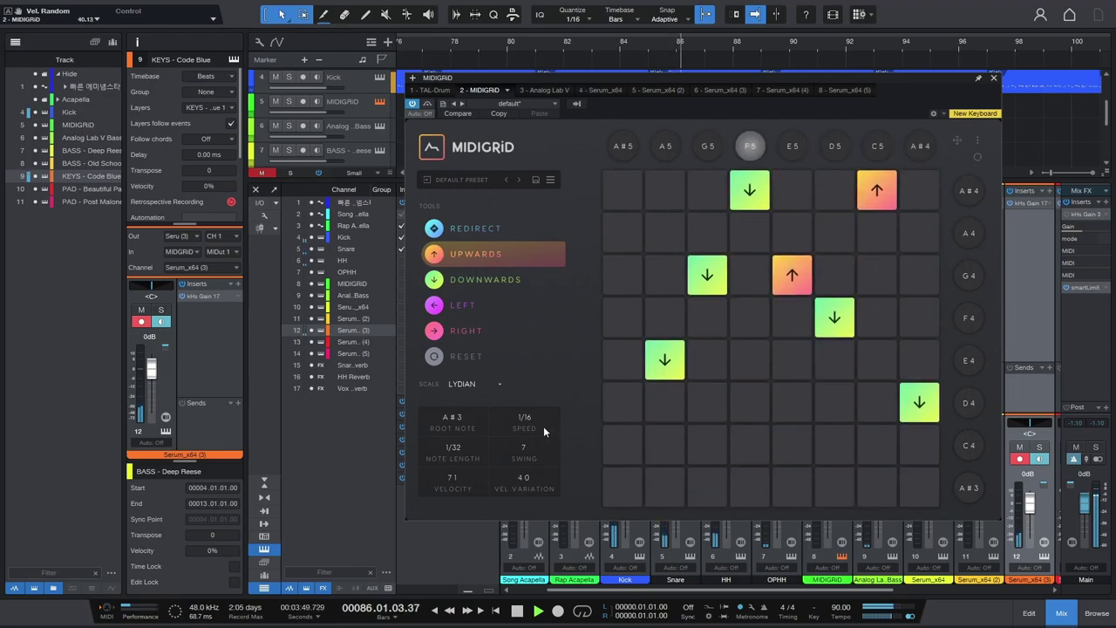
- Add right tiles on the F4 row and in the A5 column on the C4 row
click(501, 331)
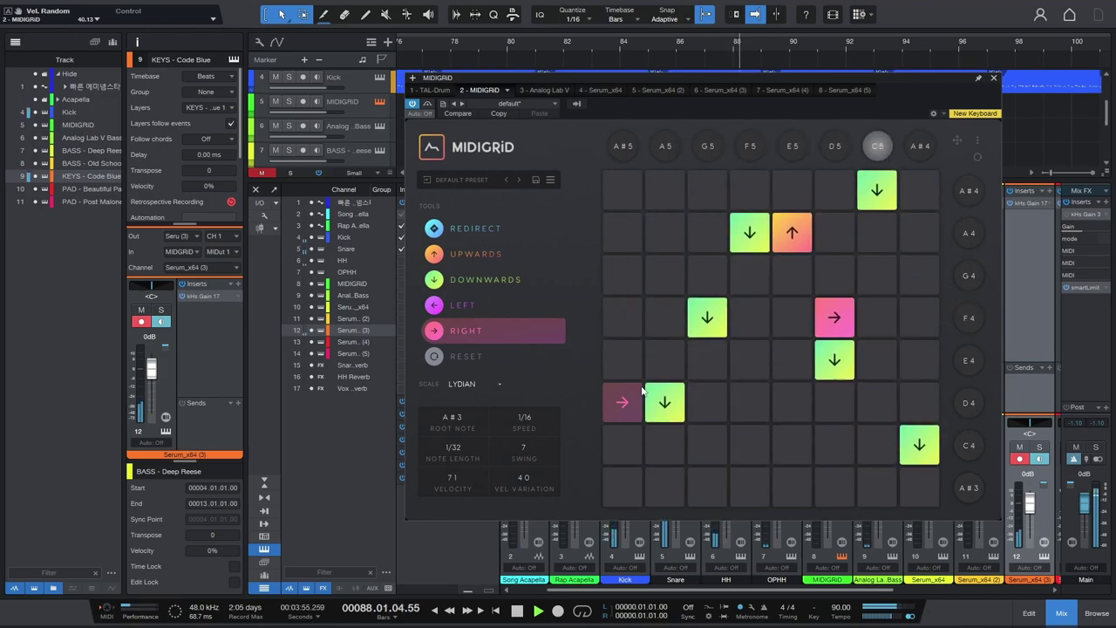
click(665, 444)
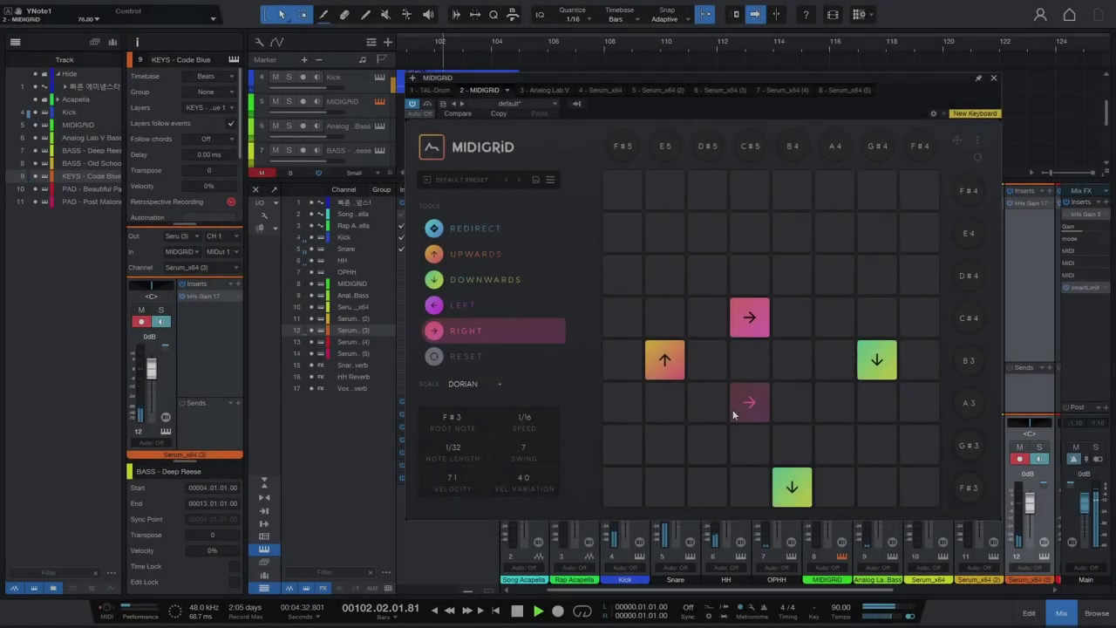
- Add right tiles in the C#5 column on the A3 and F#3 rows, and activate the Redirect tool
click(732, 412)
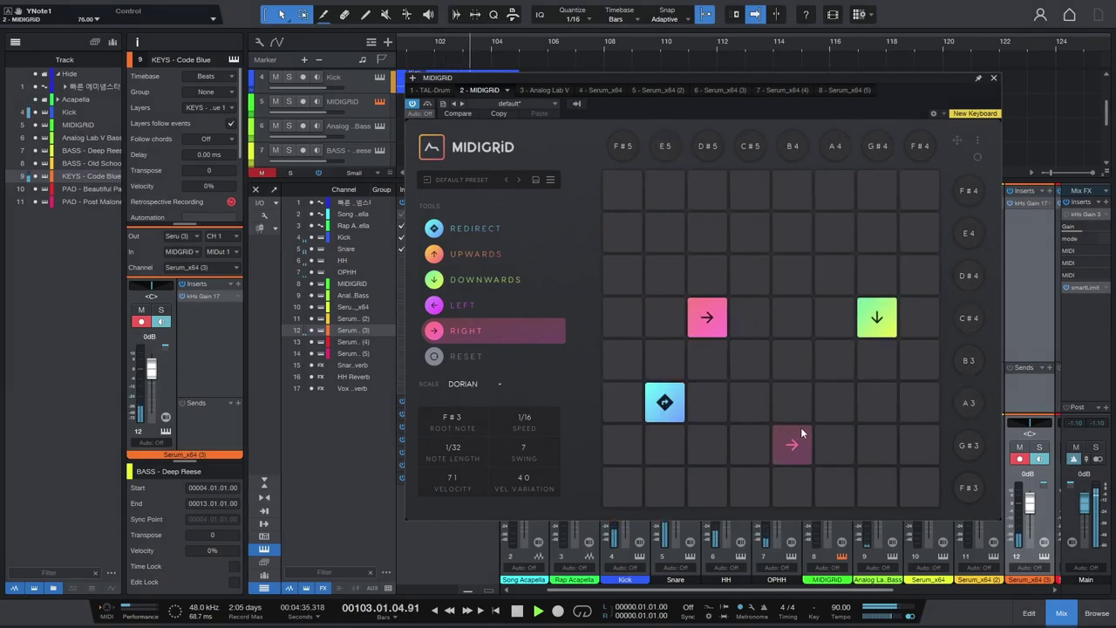
click(746, 477)
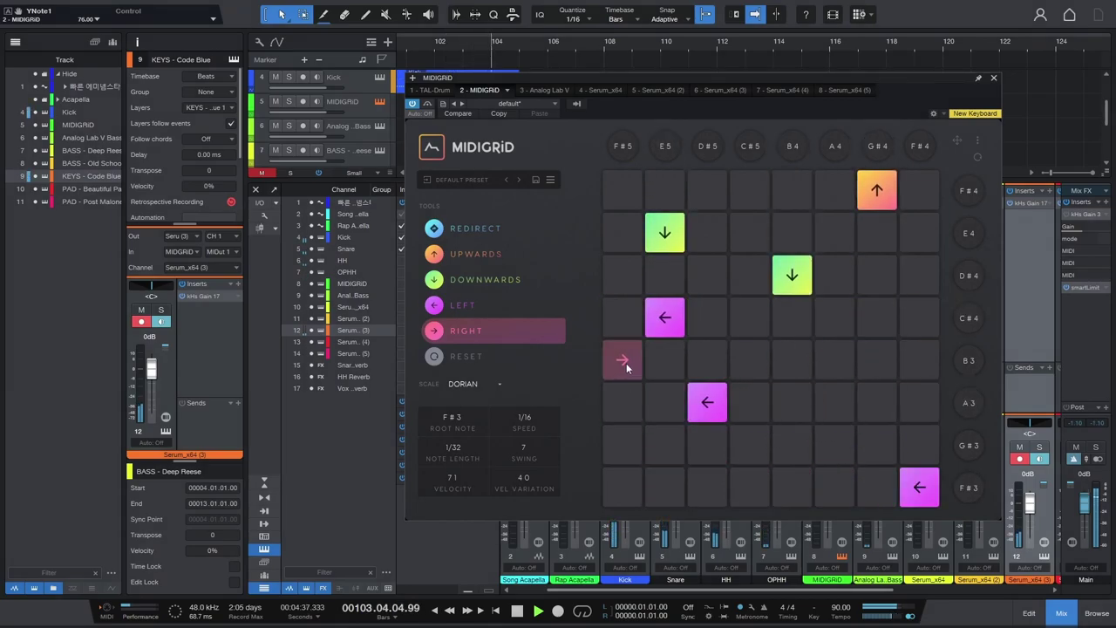
click(495, 228)
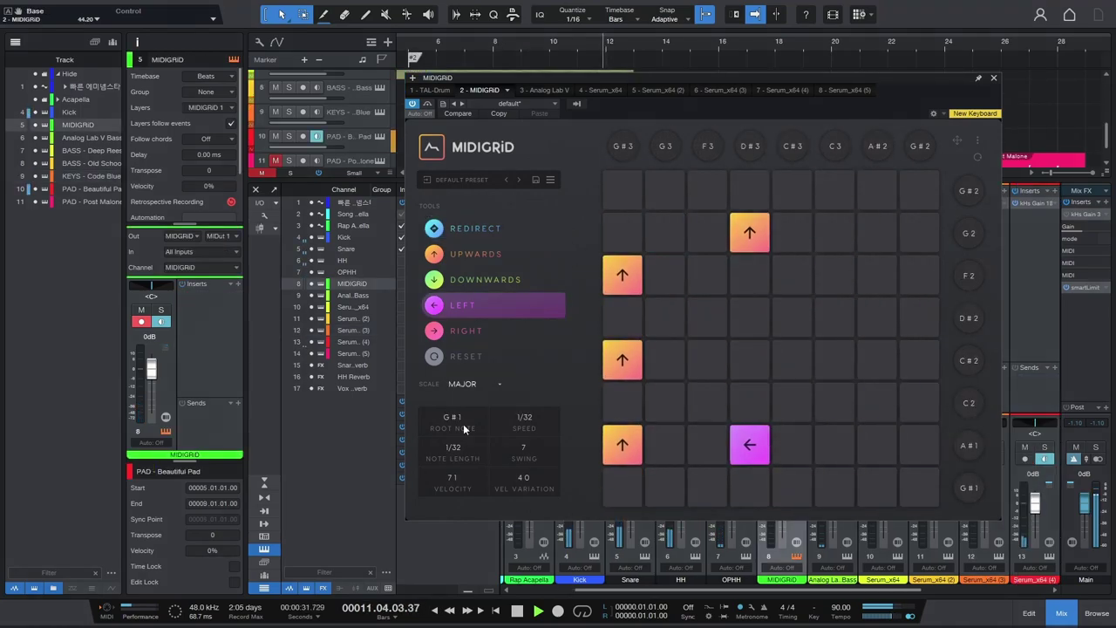
- Set the root note to D#2 for the major-scale pattern
drag(473, 423, 471, 405)
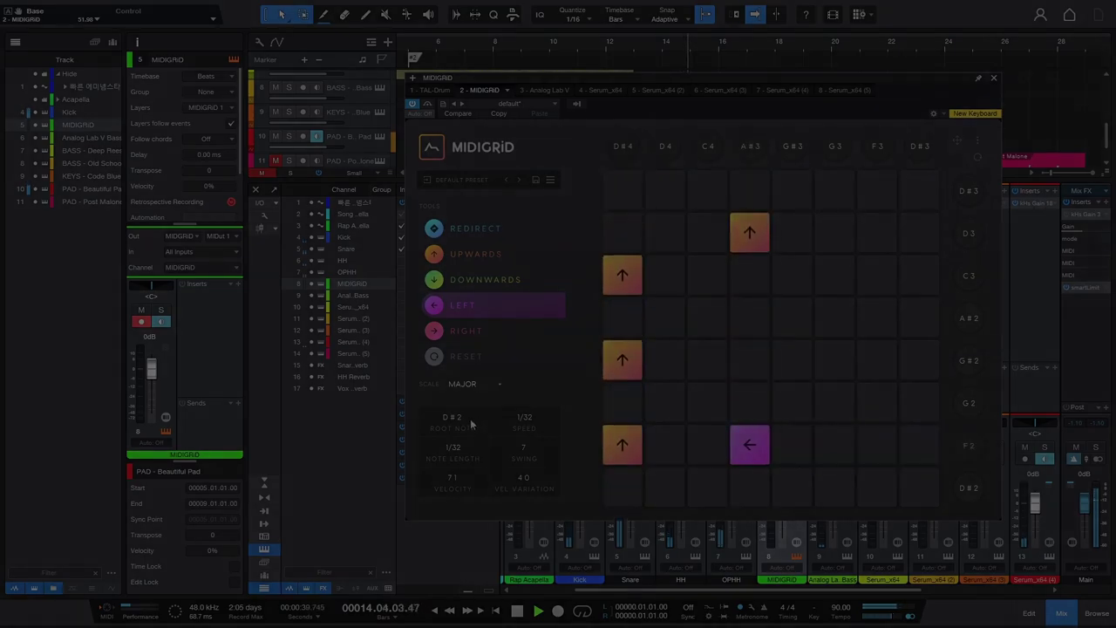
drag(462, 418, 478, 442)
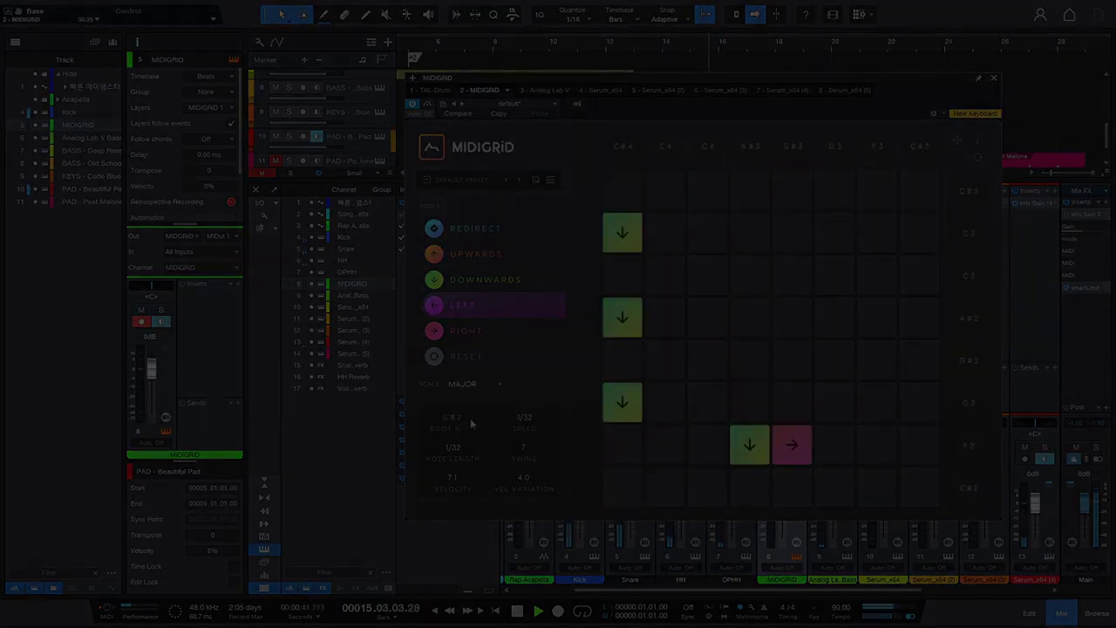